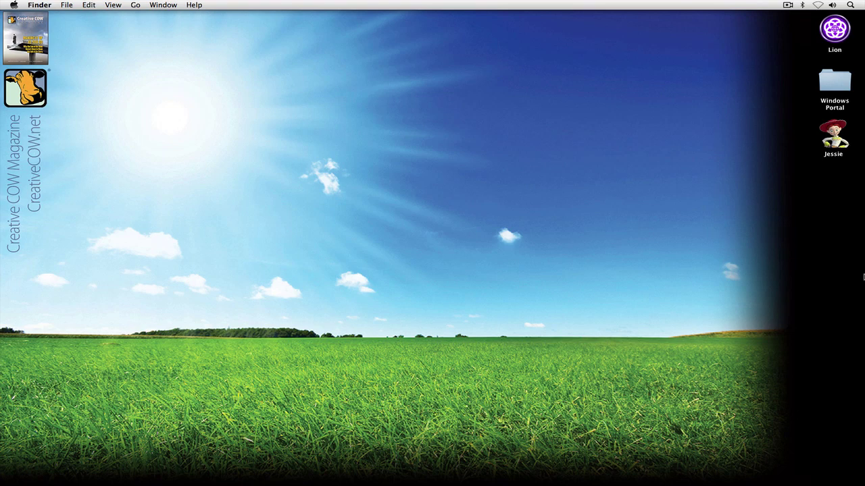
Step: Switch to Avid Symphony and review Angle1.mov, Angle2.mov and Angle3.mov in the Source monitor
key("super+Tab")
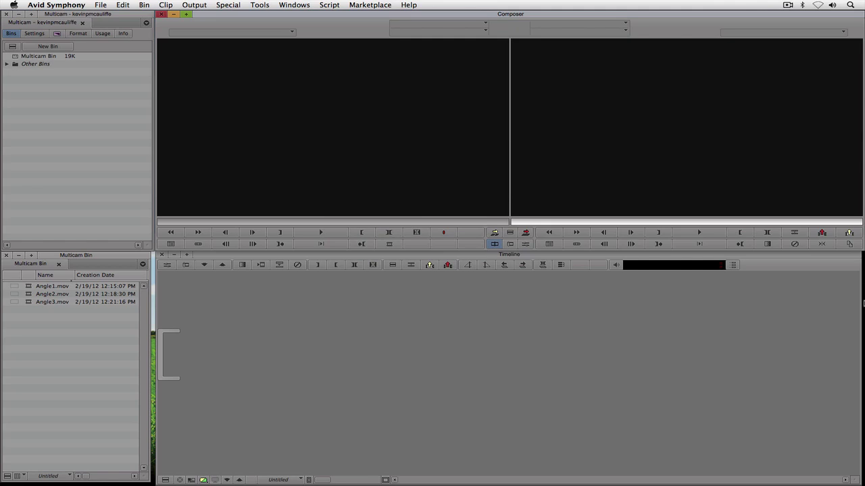
double_click(29, 286)
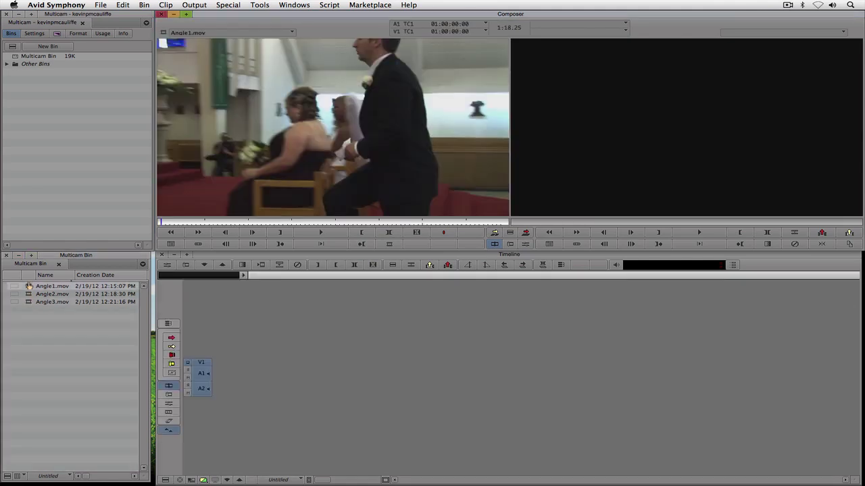
left_click_drag(196, 222, 255, 225)
double_click(43, 295)
left_click(187, 225)
left_click_drag(187, 224, 223, 223)
double_click(29, 303)
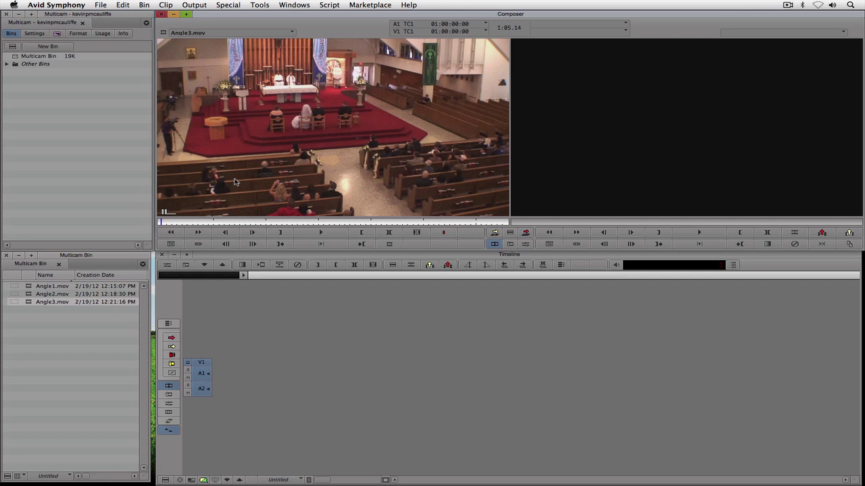
Step: Mark an In on Angle1.mov at 01:00:08:03 at the lectern, then load Angle2.mov
left_click(34, 287)
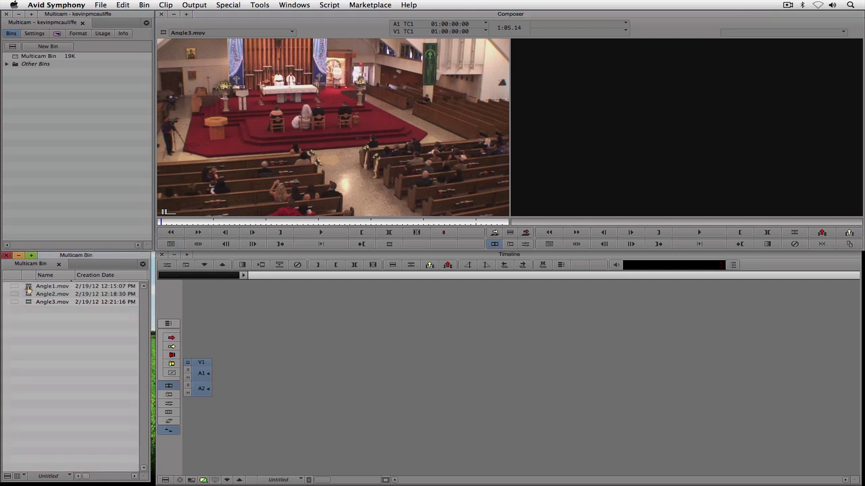
left_click_drag(34, 287, 225, 206)
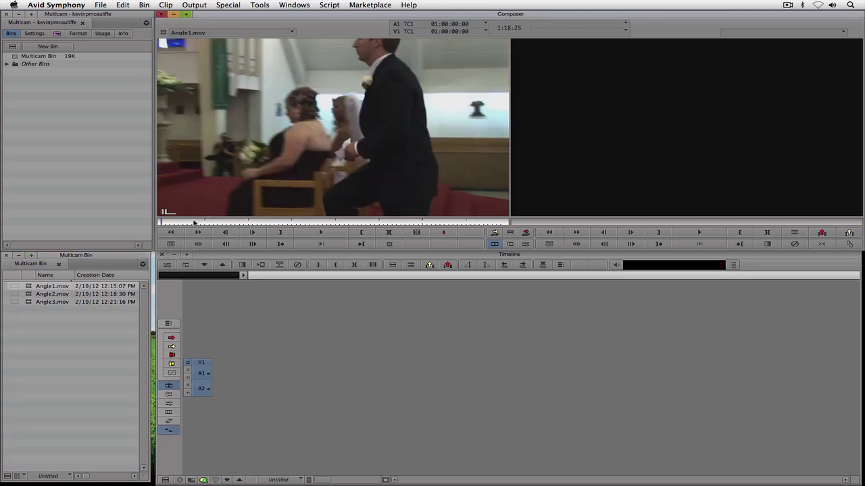
left_click(194, 223)
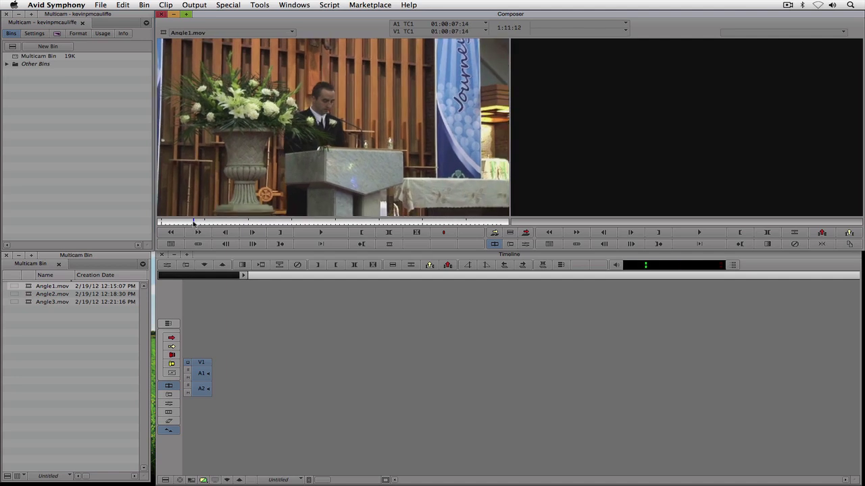
key("Left")
key("Left")
key("Left")
key("Left")
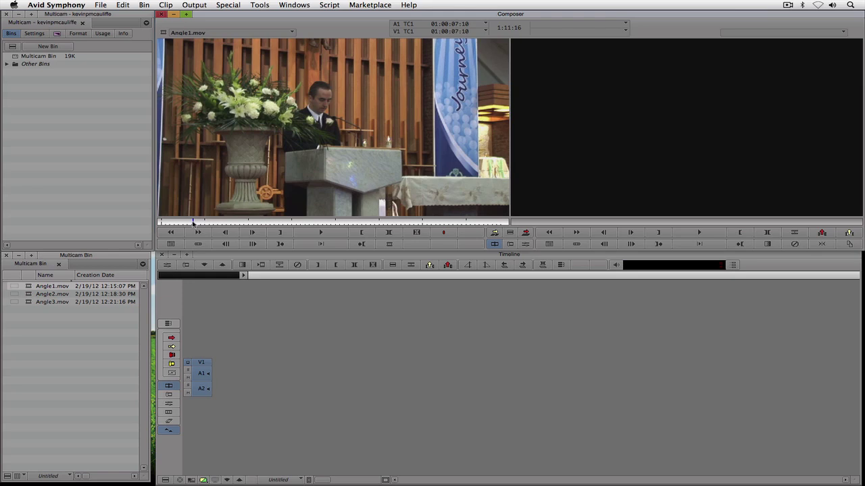
key("Right")
key("Right")
key("Right")
key("Right")
key("Right")
key("Right")
key("Right")
key("Right")
key("Right")
key("Right")
key("Right")
key("Right")
key("Right")
key("Right")
key("Right")
key("Right")
key("Right")
key("Right")
key("Right")
key("Right")
key("Right")
key("Right")
key("Right")
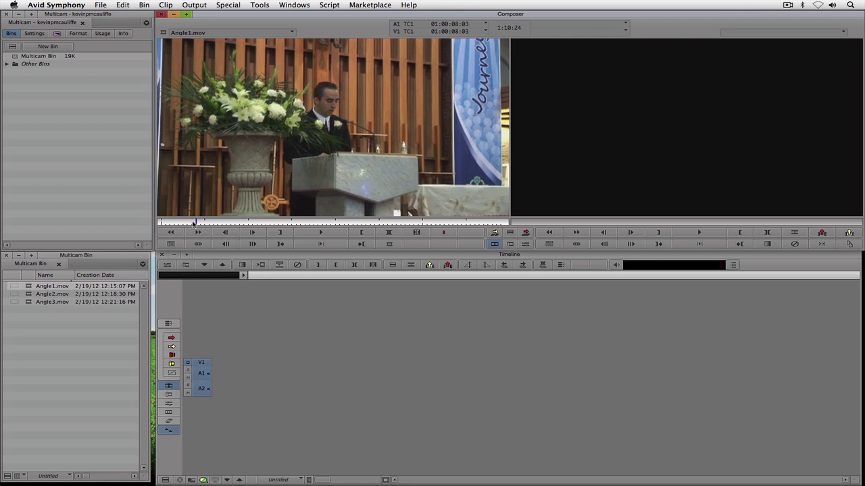
key("i")
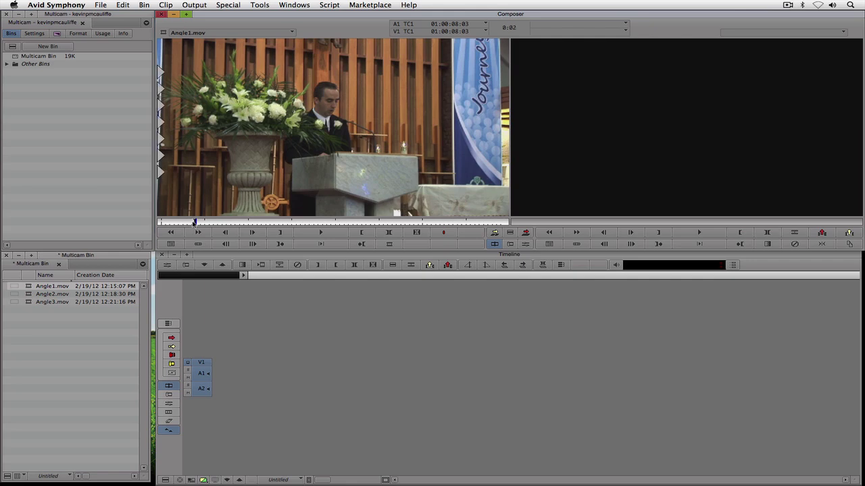
left_click_drag(52, 294, 151, 225)
Step: Play Angle2.mov, then mark an In on Angle3.mov's wide church view at 01:00:13:15
key("space")
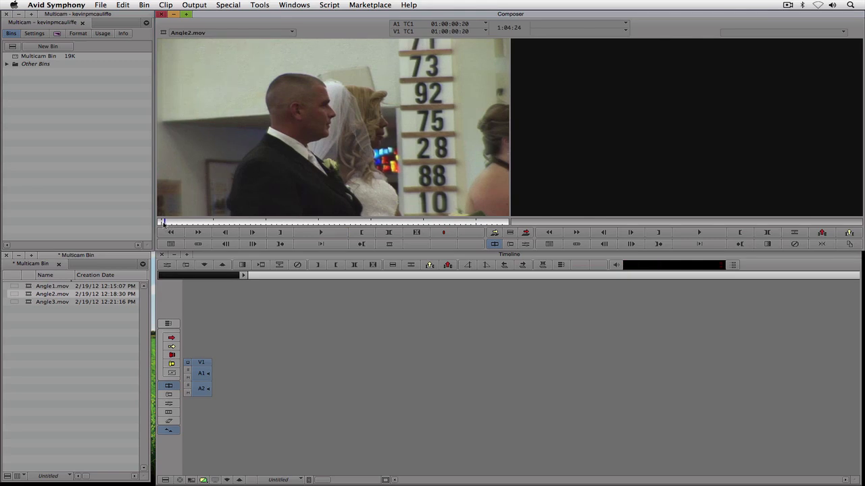
left_click(158, 225)
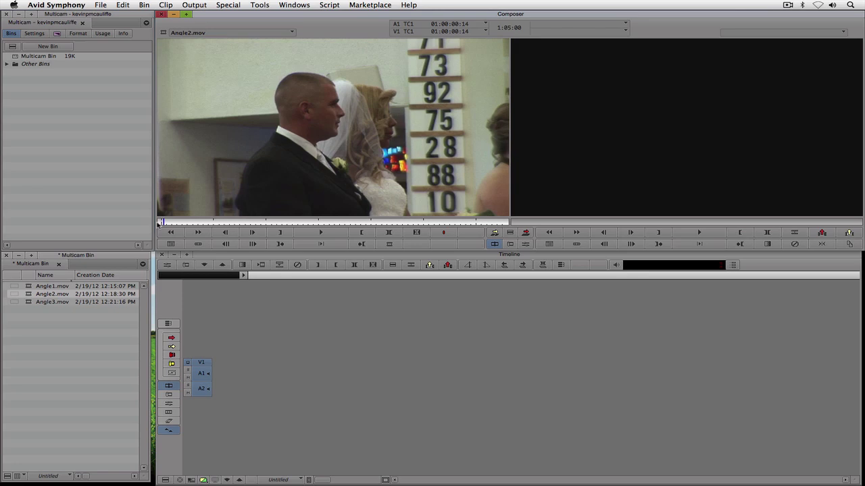
left_click_drag(33, 301, 249, 173)
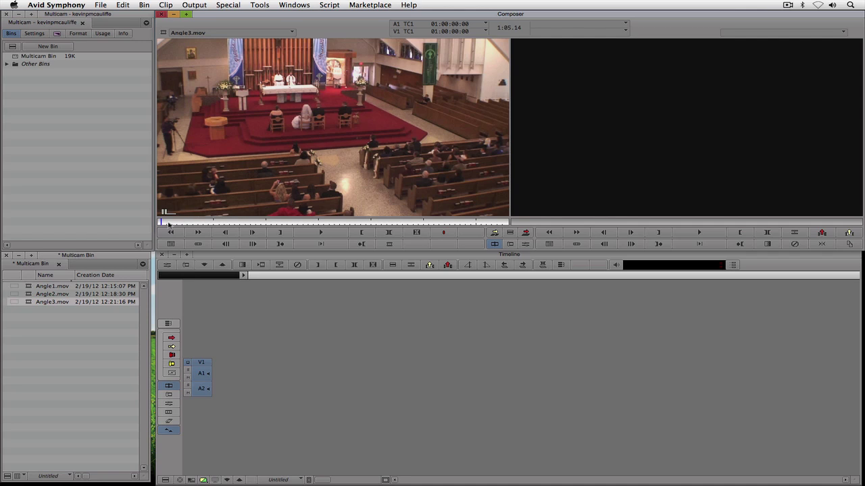
left_click_drag(168, 223, 225, 223)
key("space")
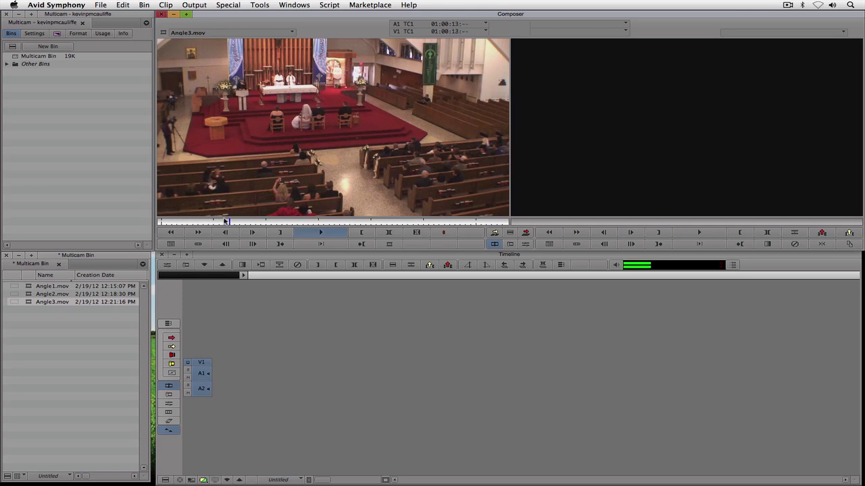
key("space")
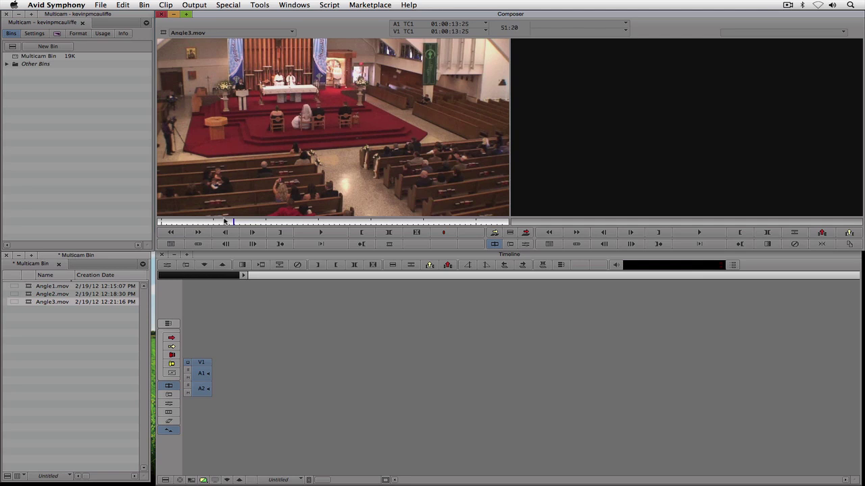
key("Left")
key("Left")
key("Left")
key("Left")
key("Left")
key("Left")
key("Left")
key("Left")
key("i")
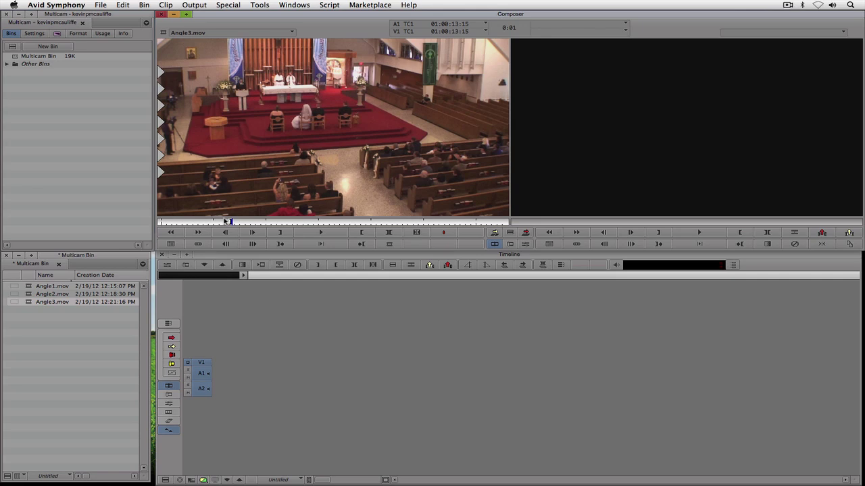
Step: Group the three angle clips synced by Inpoints and rename the group clip to the editor's multicam title
left_click(28, 288)
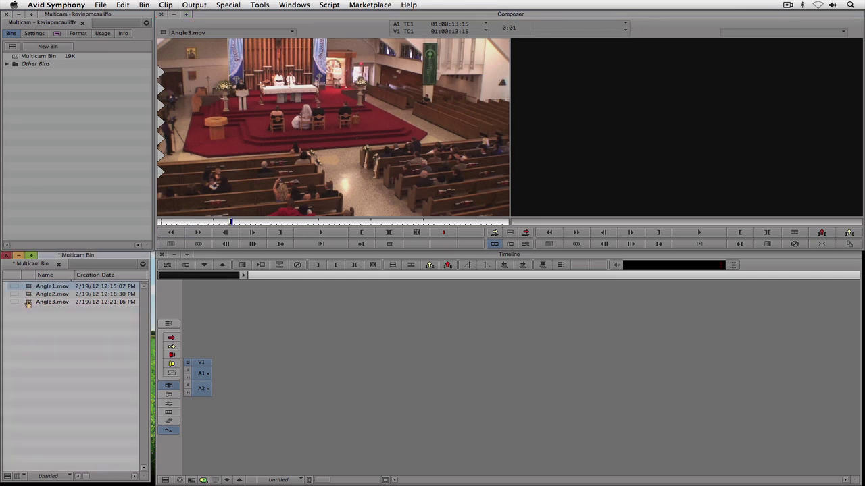
left_click(28, 304, "shift")
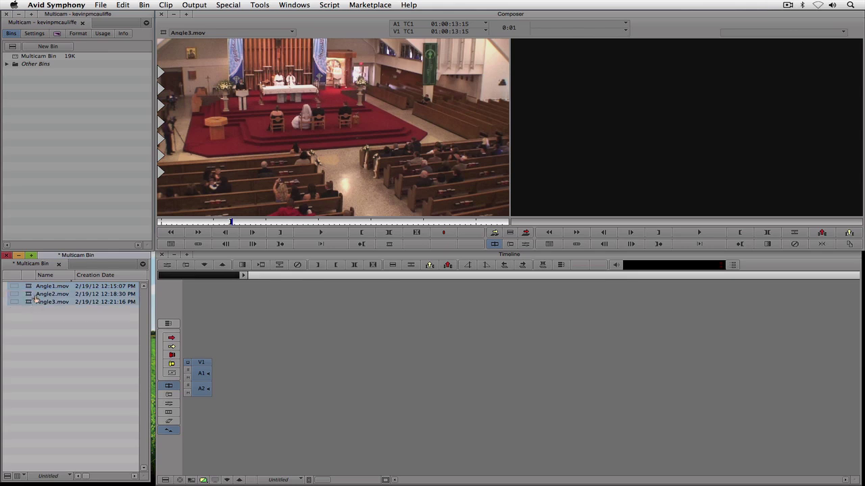
left_click(144, 4)
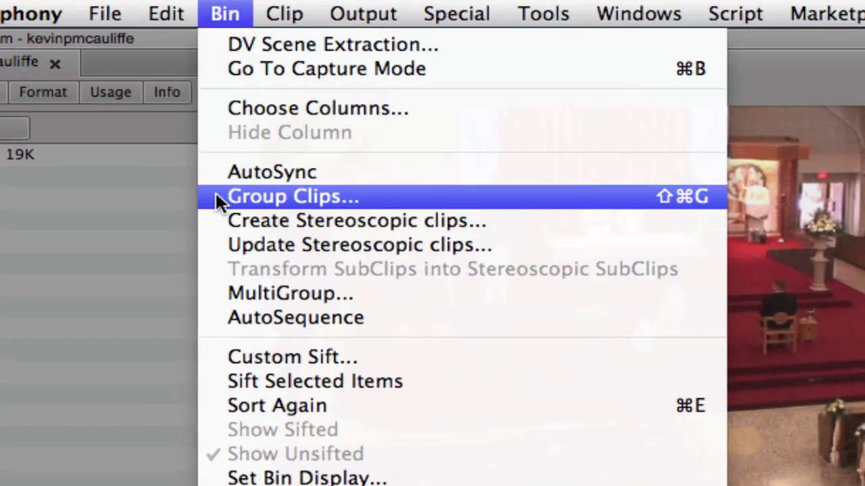
left_click(215, 191)
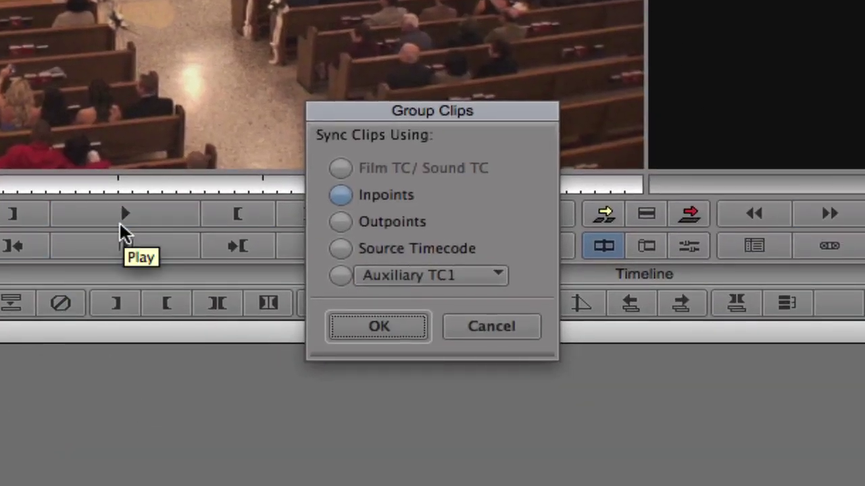
left_click(341, 248)
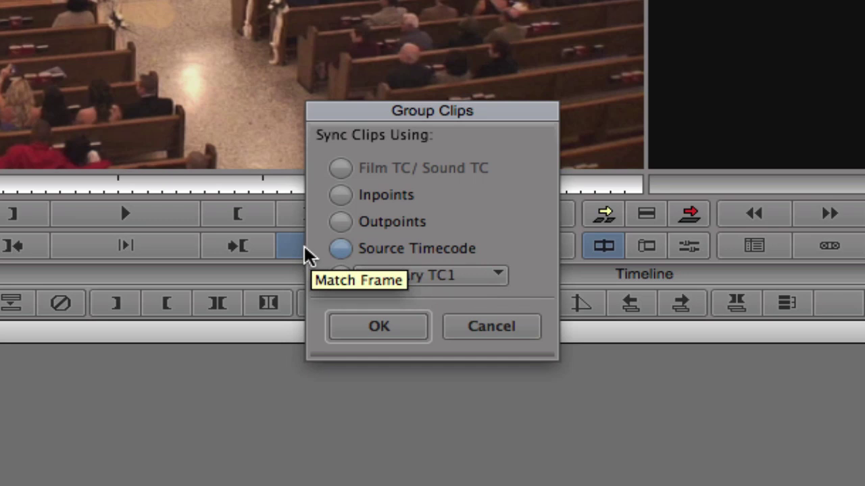
left_click(340, 196)
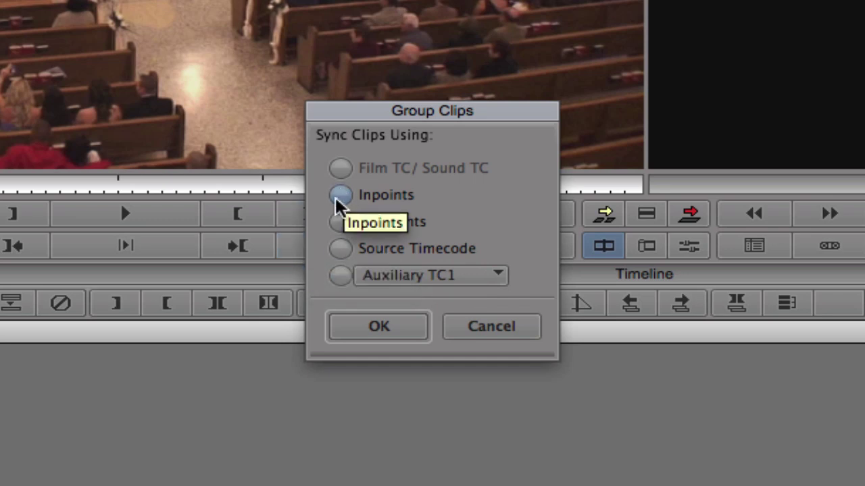
left_click(371, 329)
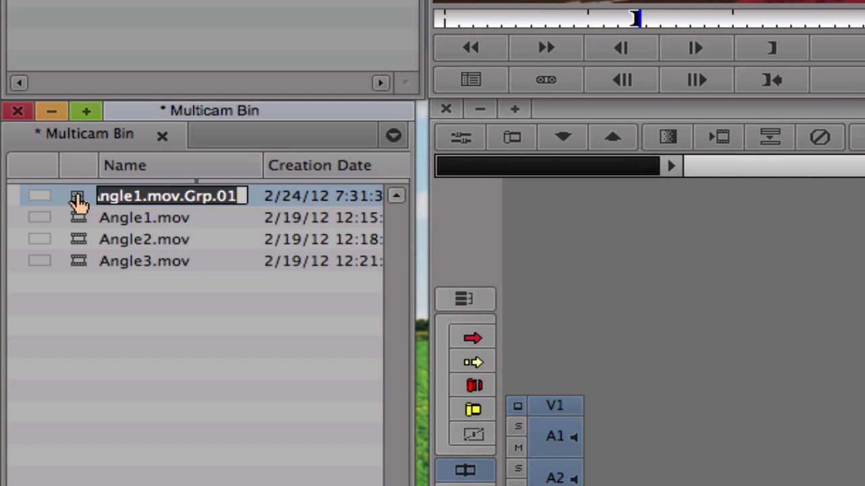
type("KEVIN'S")
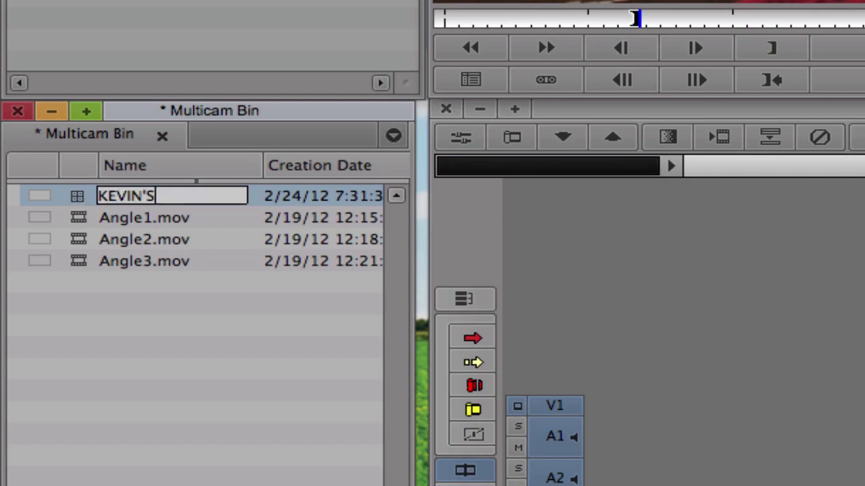
type(" MULTICAM")
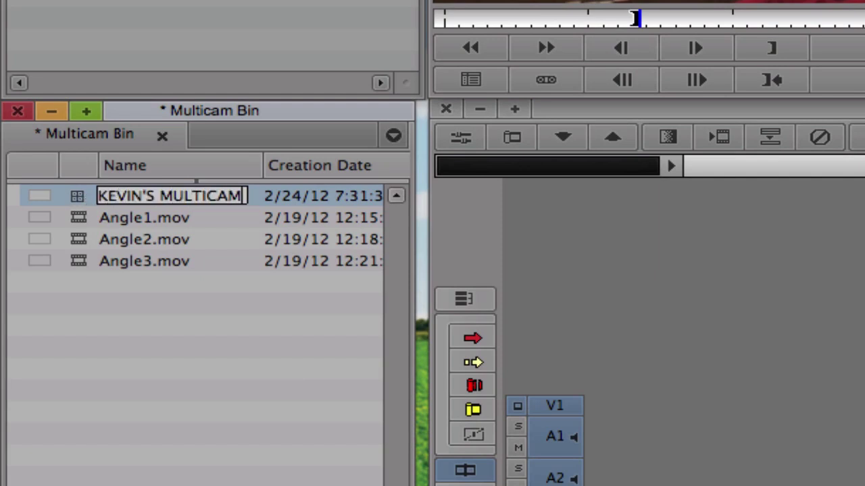
key("Return")
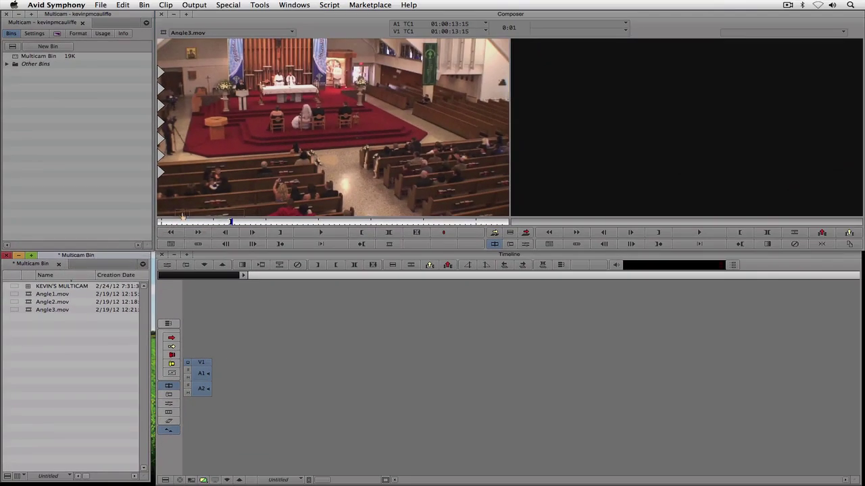
Step: Play the group clip, clear its marks, and overwrite it into Untitled Sequence.01 on V1, A1, A2
key("Return")
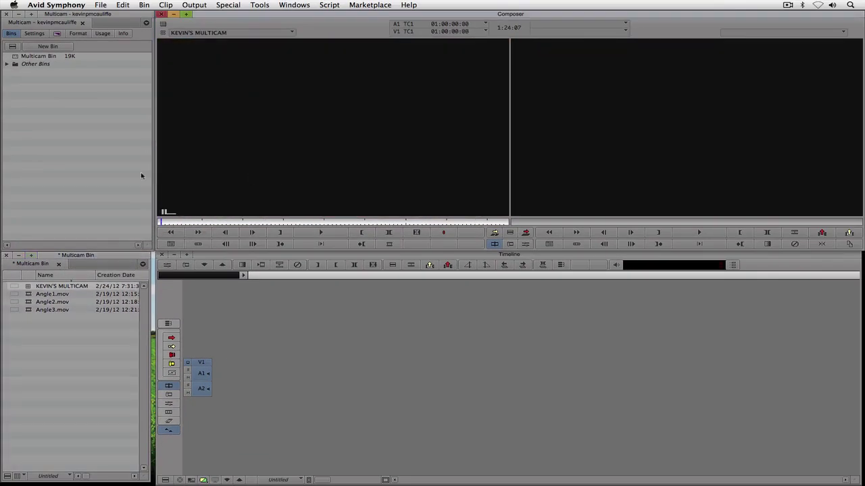
left_click_drag(166, 222, 343, 231)
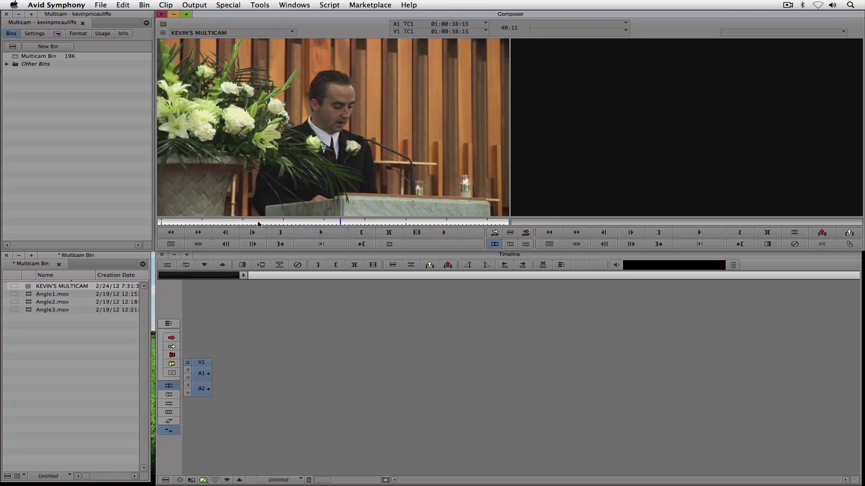
key("space")
left_click_drag(341, 230, 371, 230)
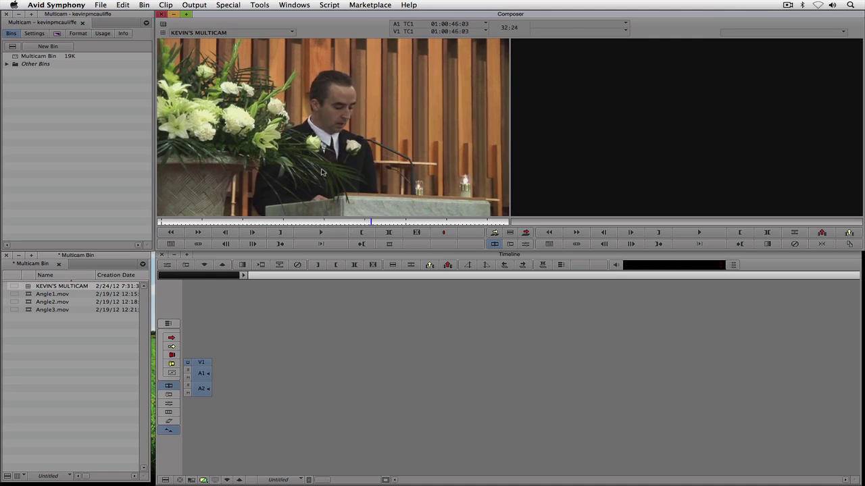
key("g")
key("b")
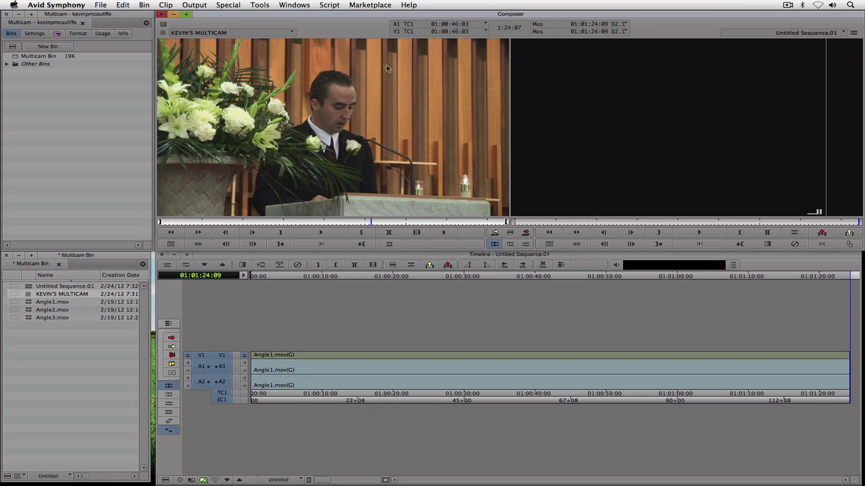
Step: Open the Command Palette from Tools and show its MCam commands
left_click(265, 6)
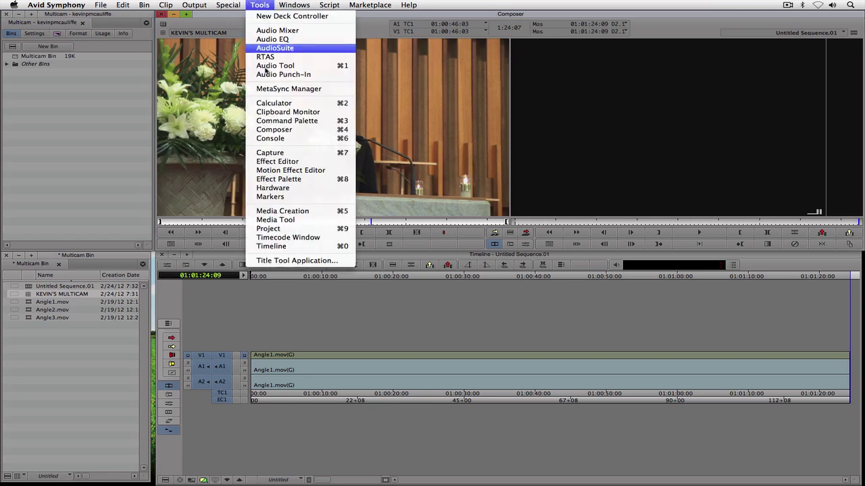
left_click(273, 121)
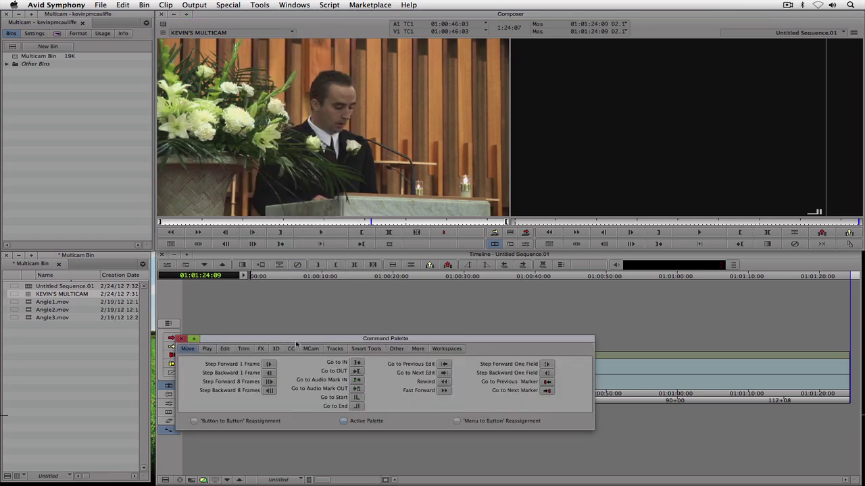
left_click_drag(292, 342, 301, 304)
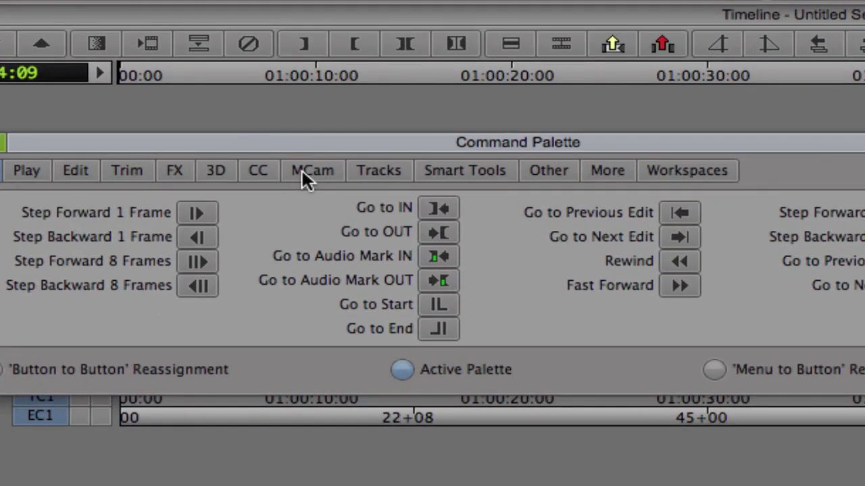
left_click(302, 171)
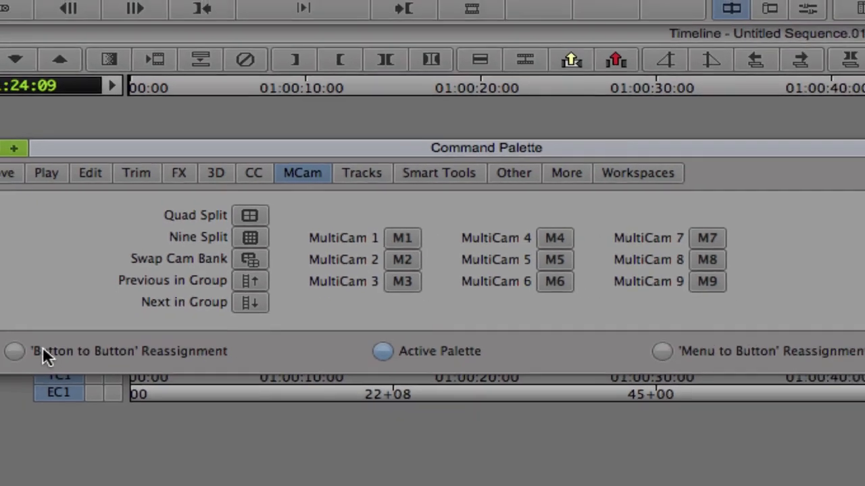
Step: Map Quad Split onto a Composer button using Menu to Button Reassignment
left_click(55, 322)
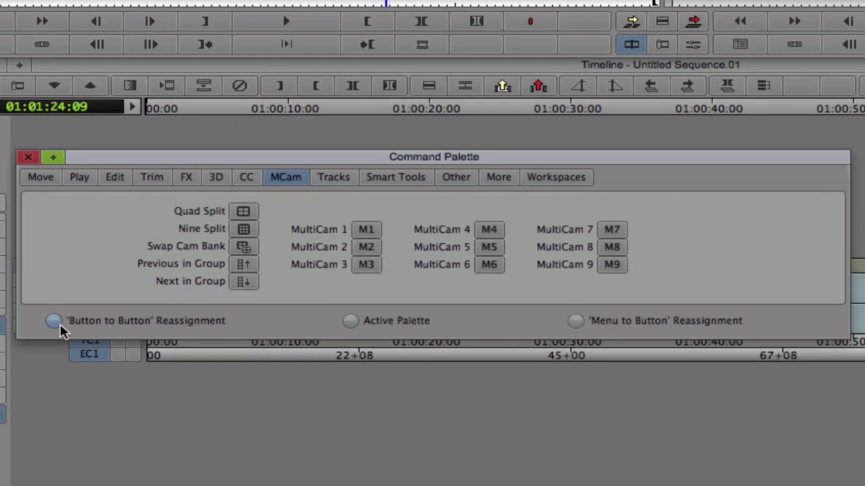
left_click(350, 321)
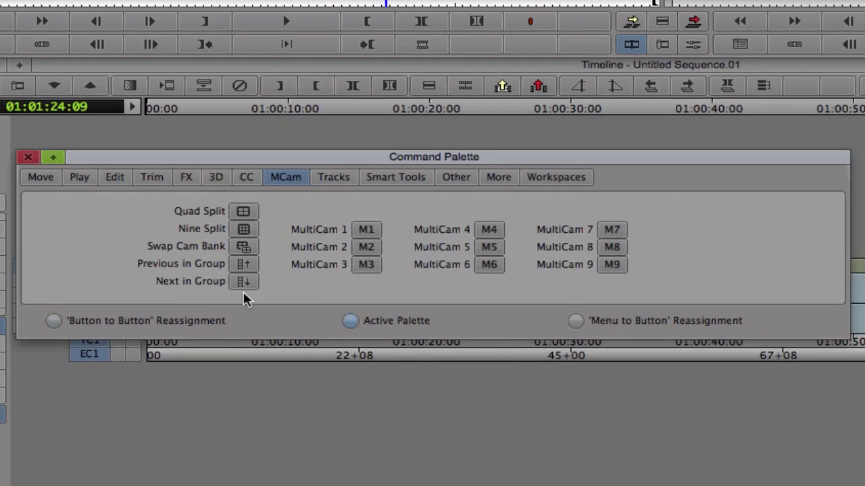
left_click(576, 323)
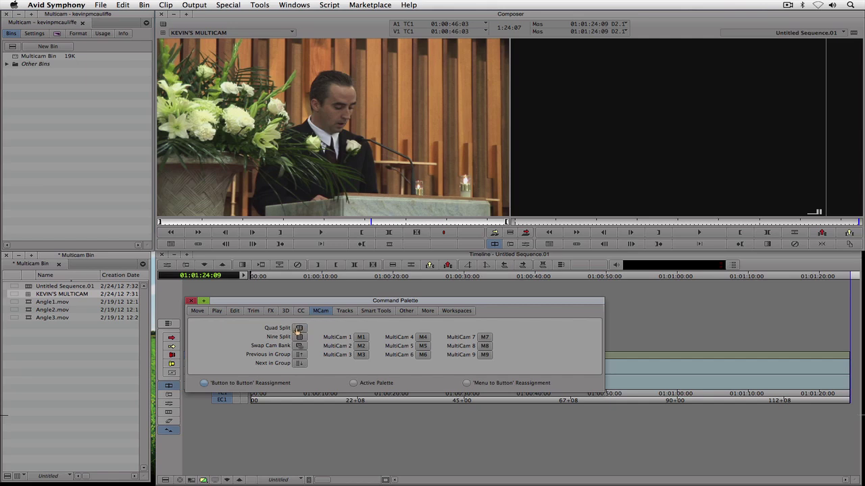
left_click_drag(299, 329, 849, 244)
Step: Open the Keyboard settings from the Settings list
left_click(36, 34)
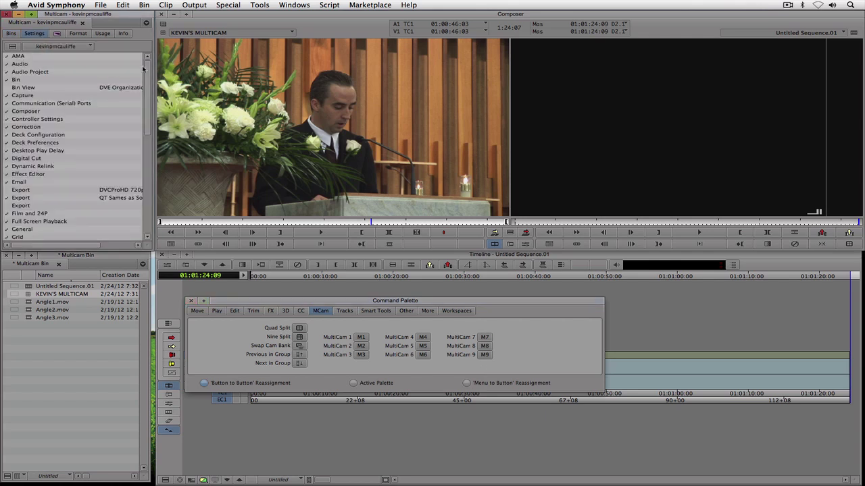
left_click_drag(146, 69, 148, 118)
double_click(29, 169)
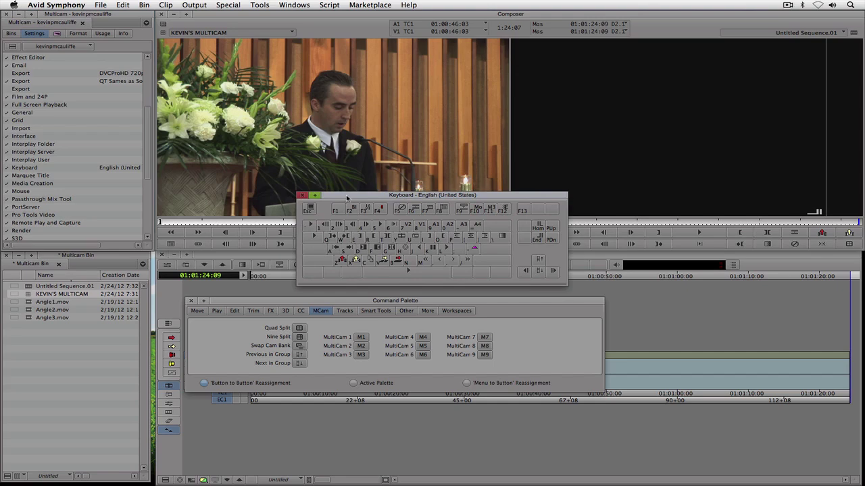
left_click_drag(347, 198, 266, 191)
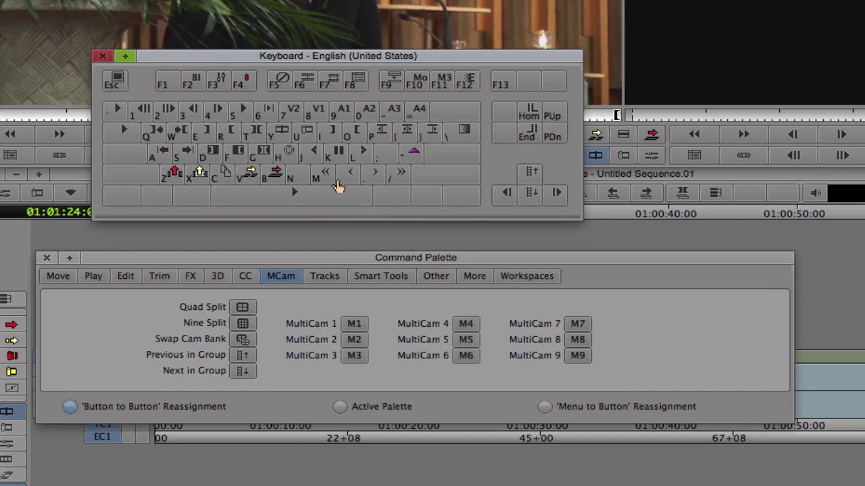
Step: Assign MultiCam 1–4 to the M, comma, period and slash keys, then close both windows
left_click_drag(350, 325, 323, 182)
left_click_drag(351, 341, 351, 185)
left_click_drag(353, 356, 374, 174)
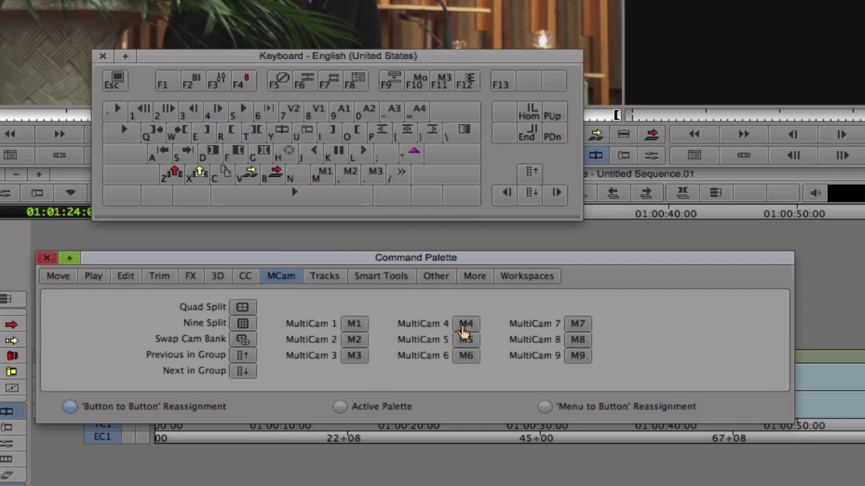
left_click_drag(465, 327, 399, 177)
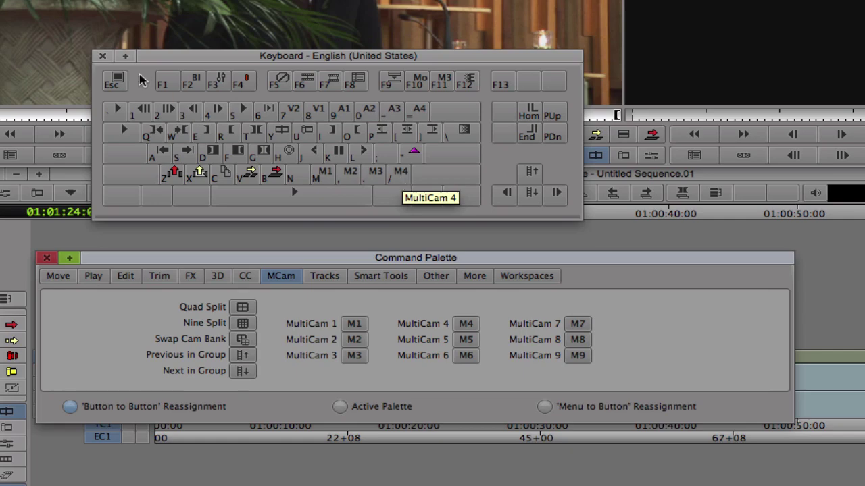
left_click(102, 56)
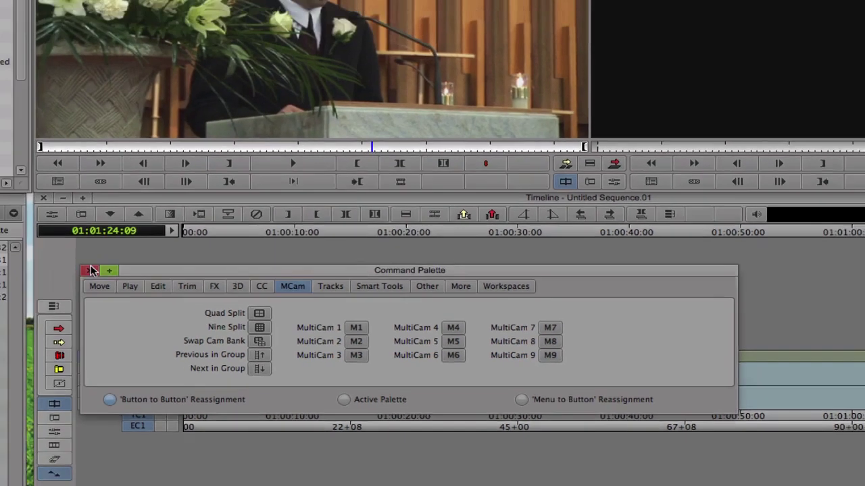
left_click(47, 258)
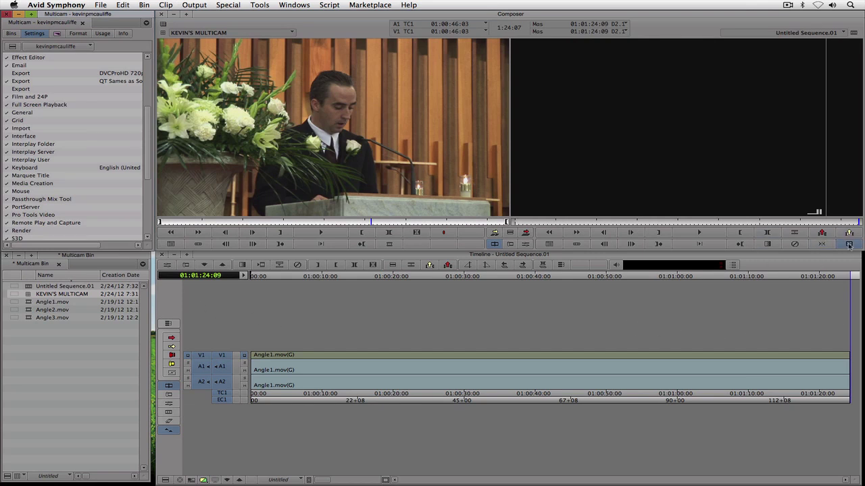
Step: Show all camera angles as a quad split and park the sequence at 01:00:05:10
left_click_drag(511, 380, 494, 383)
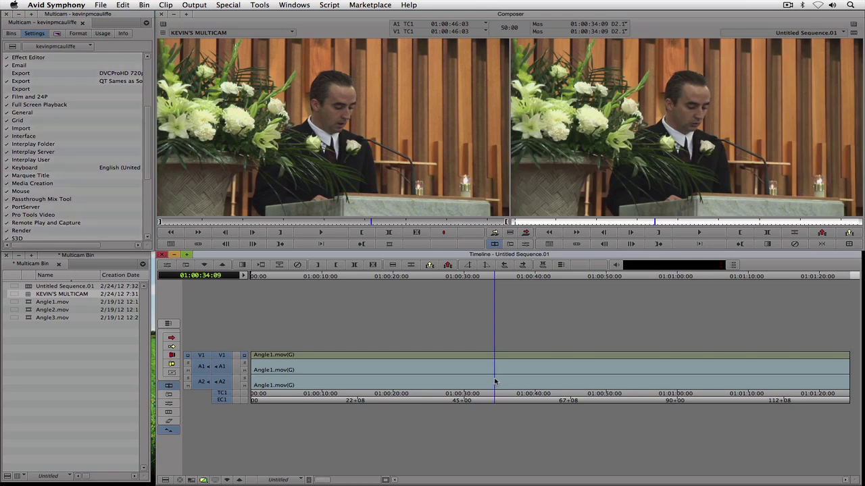
left_click(849, 245)
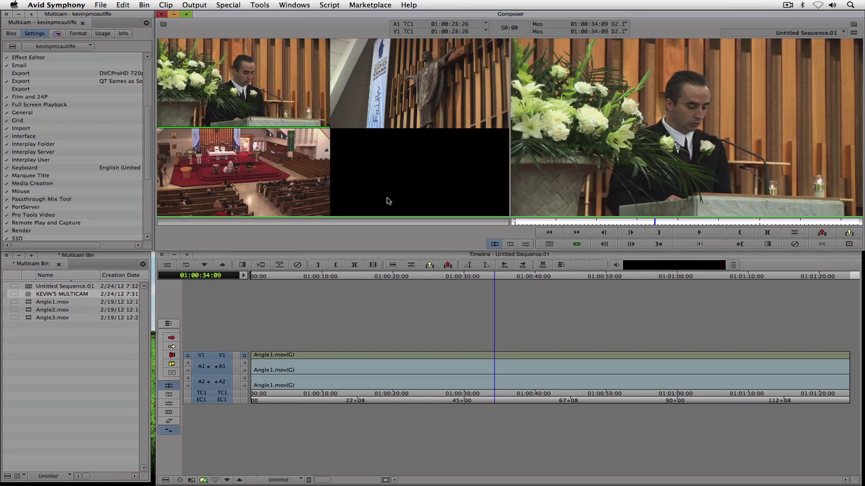
left_click(438, 362)
left_click_drag(438, 362, 283, 355)
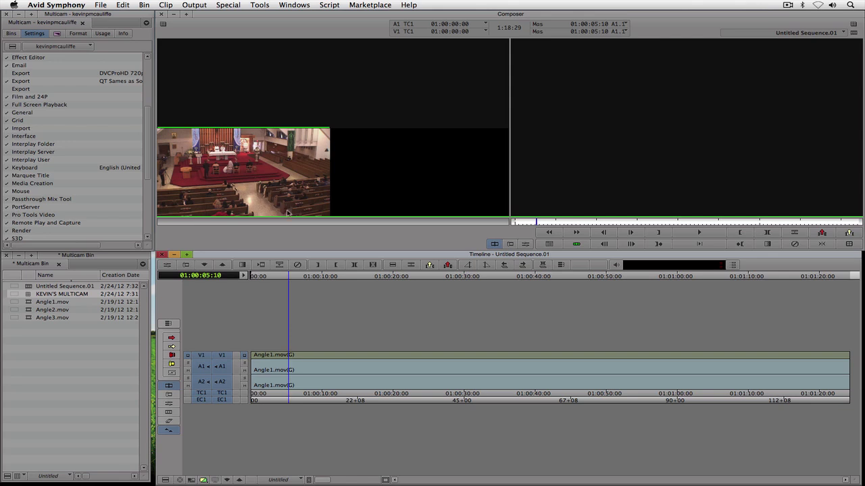
Step: From the sequence start, switch the V1 track to the Angle3.mov angle
left_click_drag(287, 371, 243, 364)
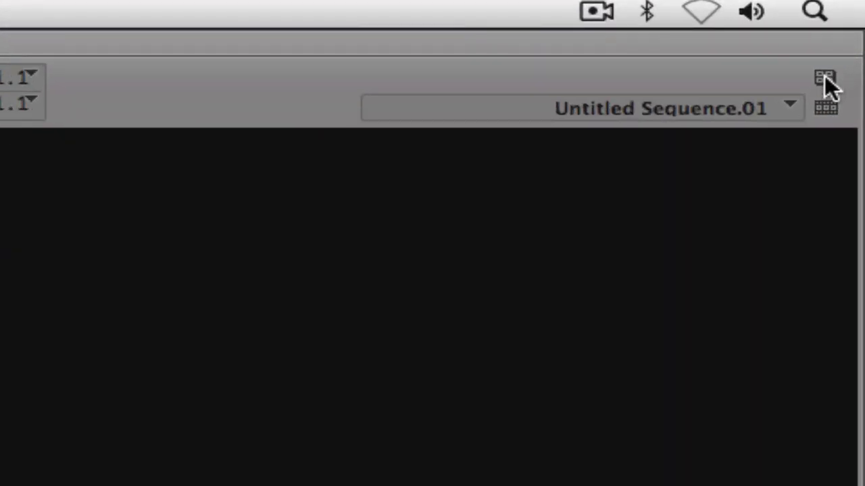
left_click(824, 77)
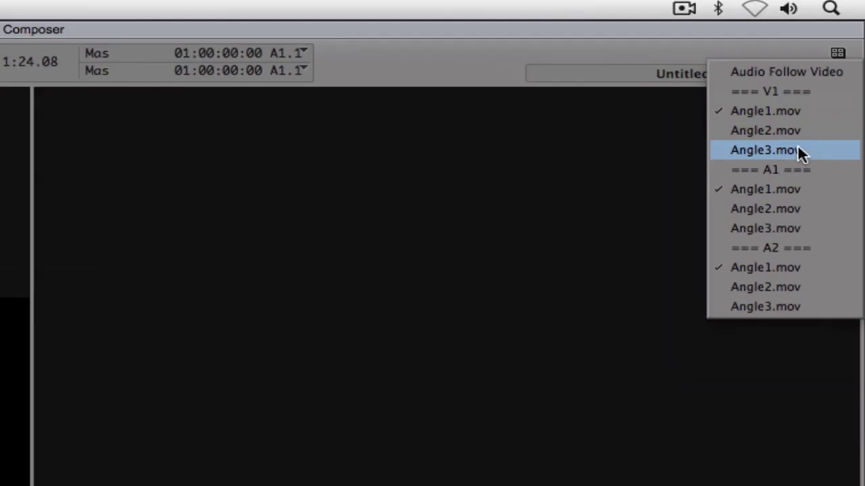
left_click(773, 221)
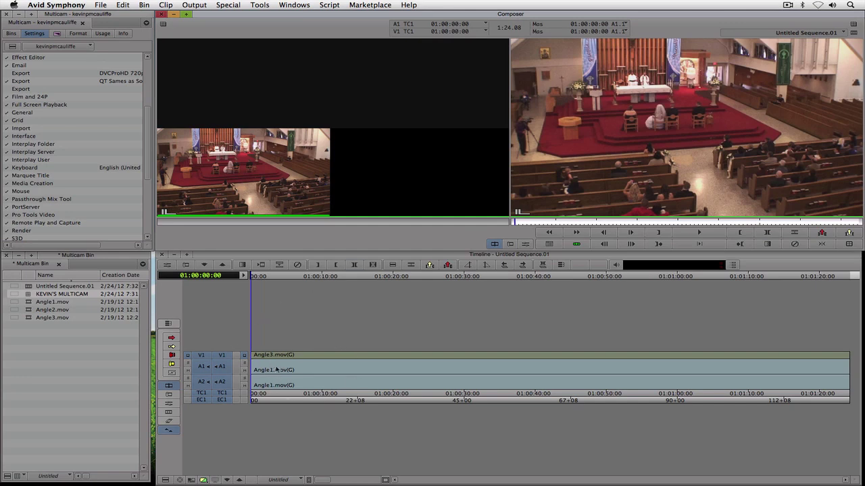
Step: Switch audio tracks A2 and A1 to Angle3.mov
left_click(853, 24)
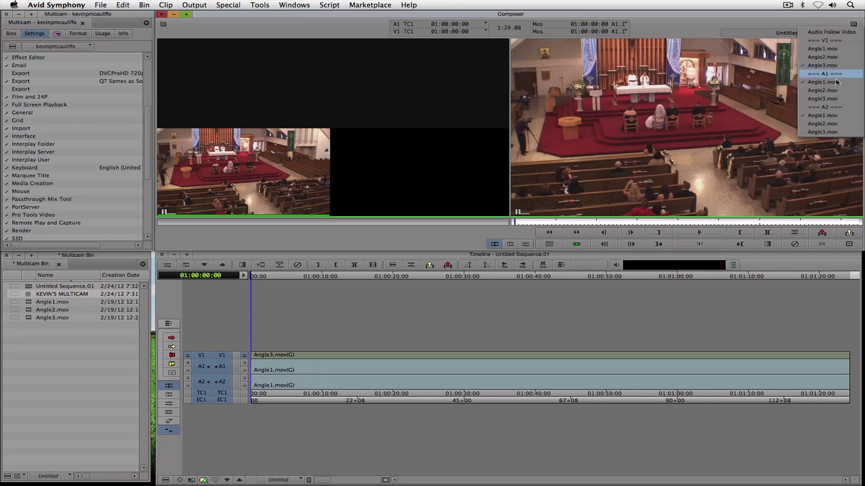
left_click(823, 132)
left_click(854, 25)
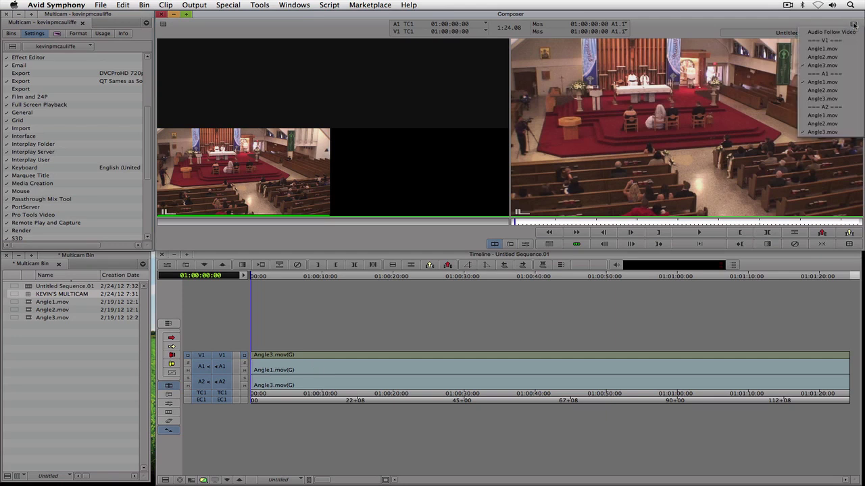
left_click(822, 99)
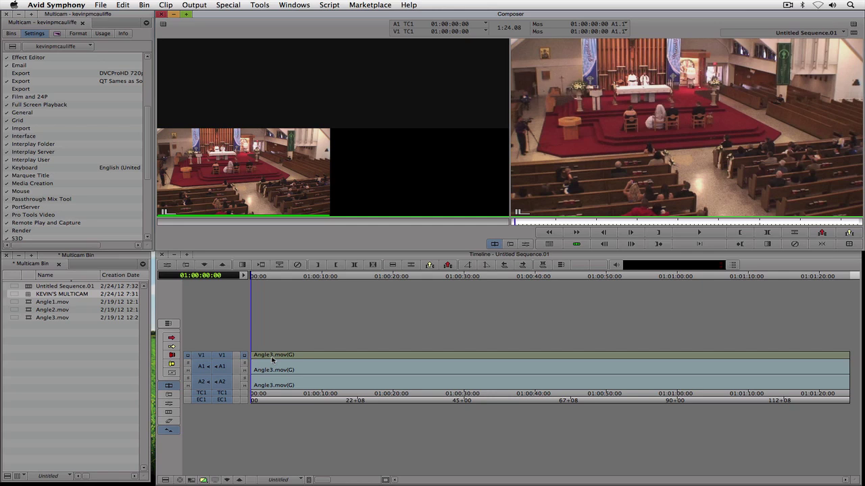
Step: Turn on Audio Follow Video and return to the start of the sequence
left_click(272, 360)
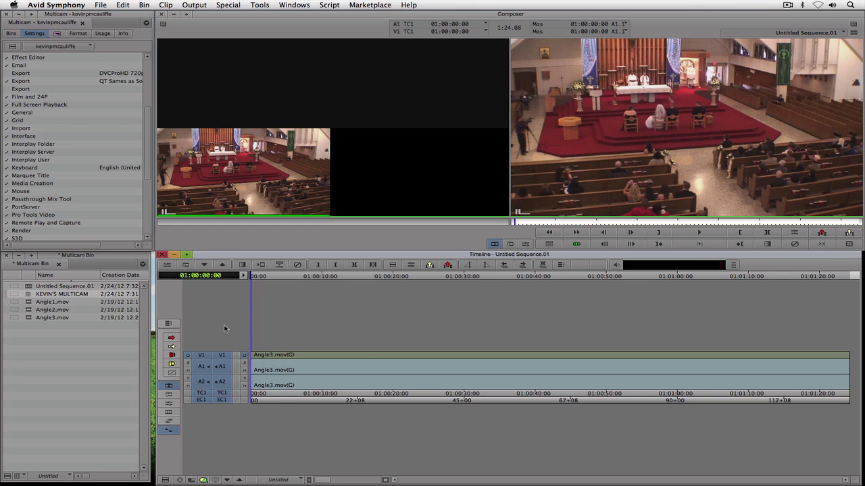
left_click(853, 28)
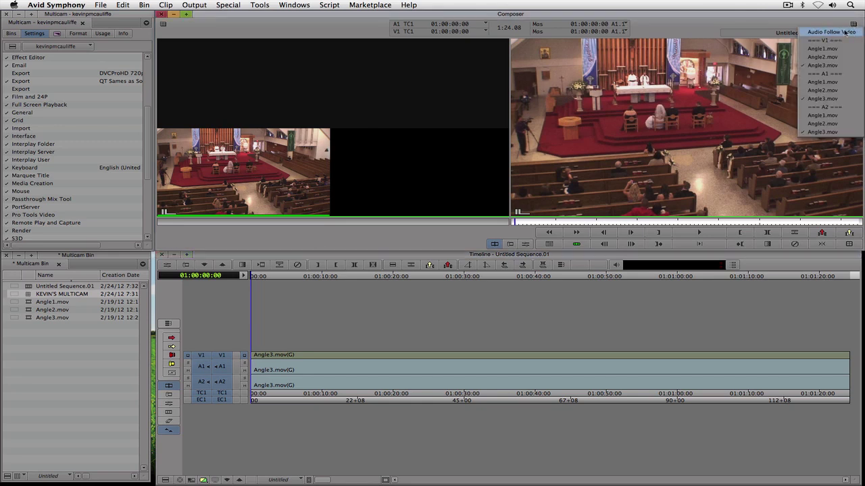
left_click(269, 373)
left_click_drag(310, 367, 233, 365)
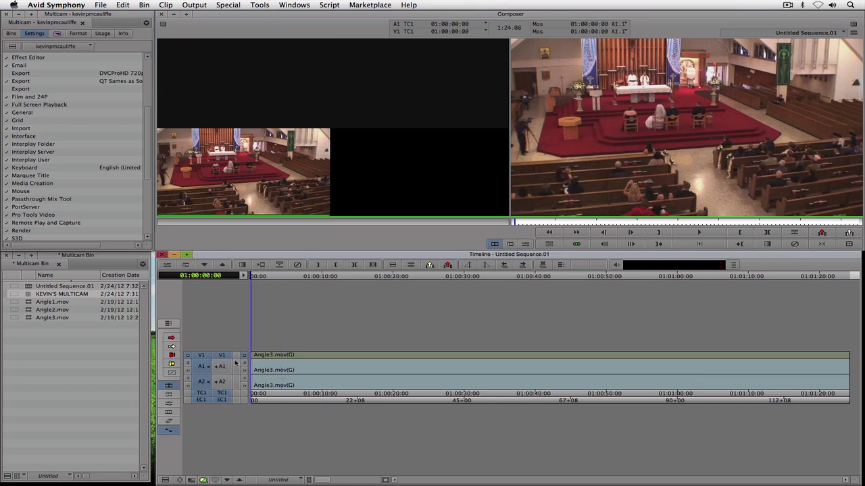
Step: Play the sequence and cut V1 live among Angle1, Angle2 and Angle3 with the F9–F11 keys
key("space")
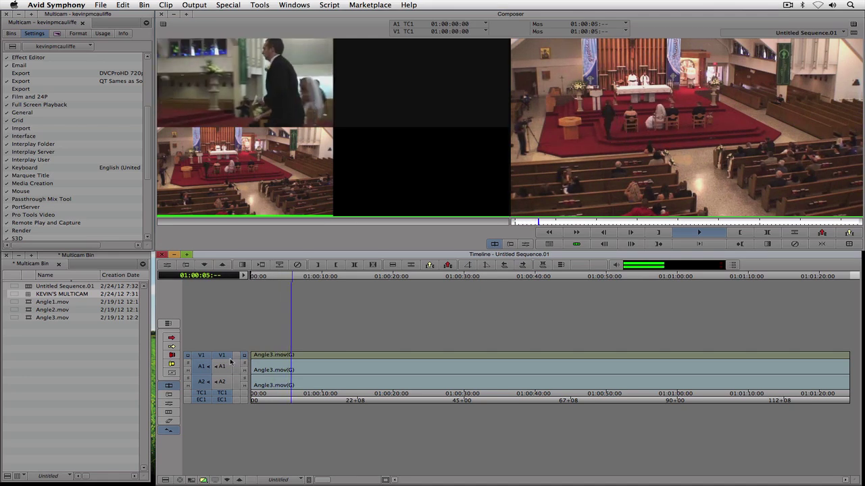
key("F9")
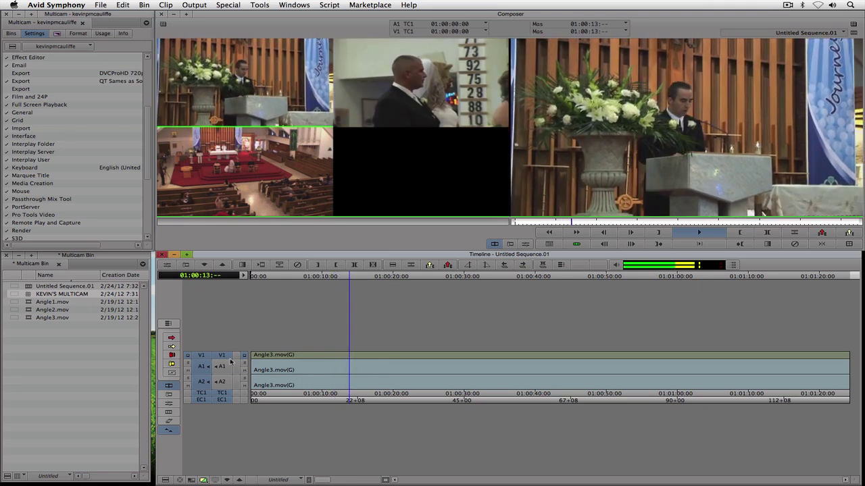
key("F10")
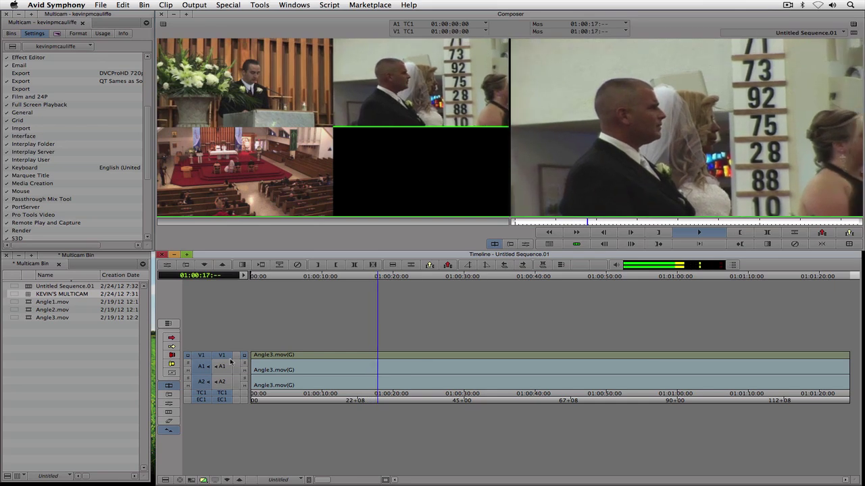
key("F11")
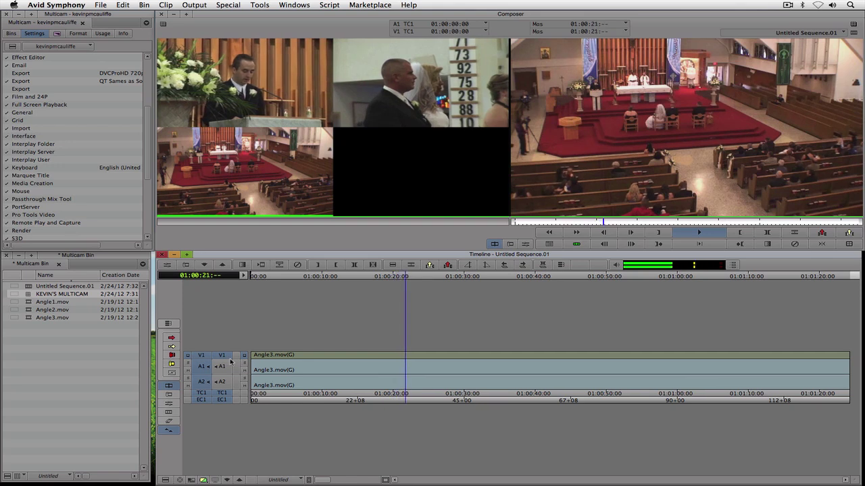
key("F9")
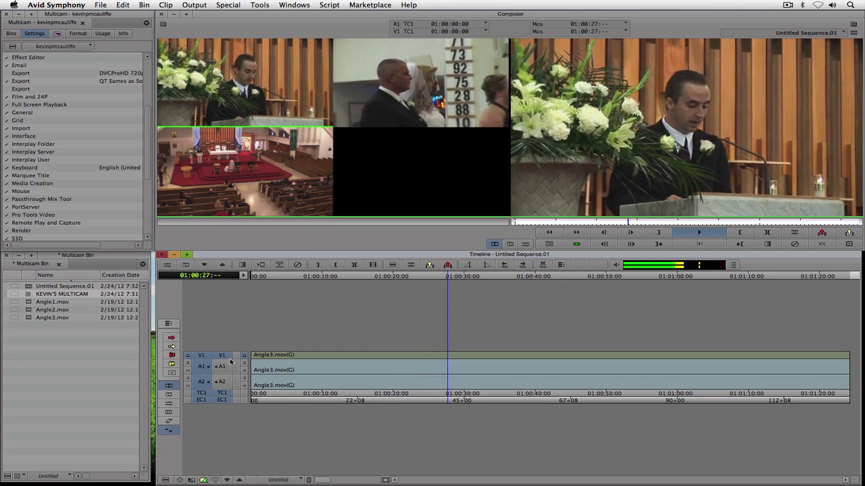
key("F11")
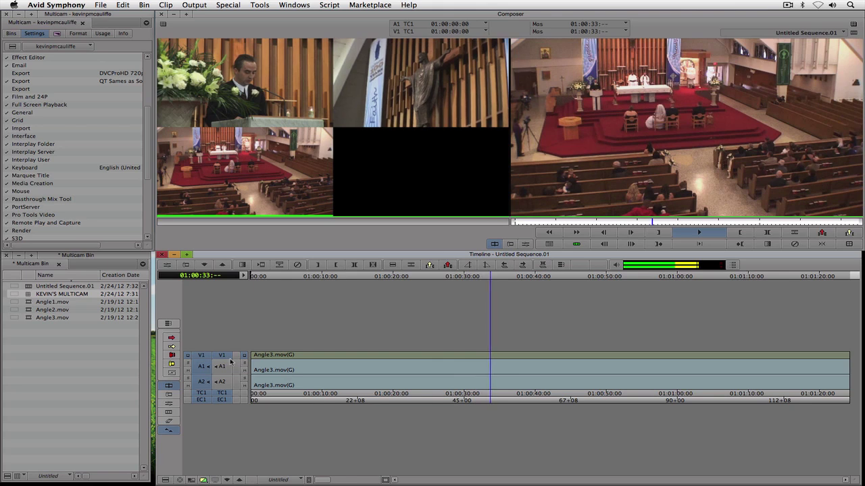
key("F10")
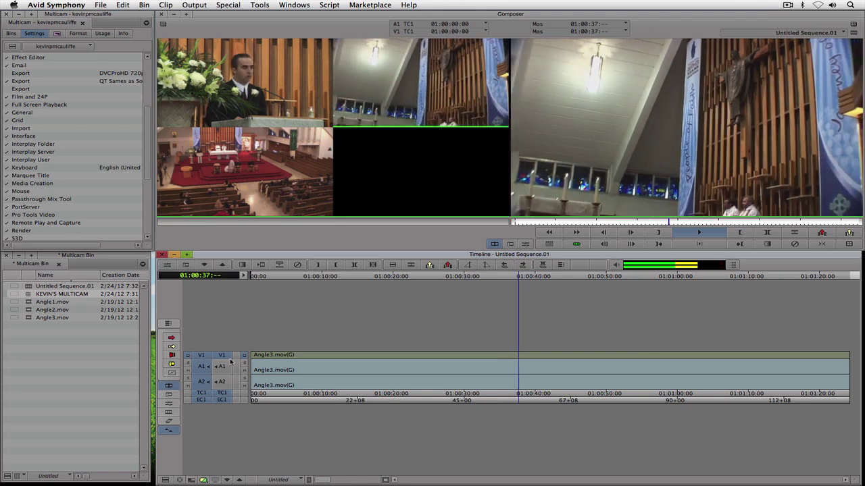
key("F9")
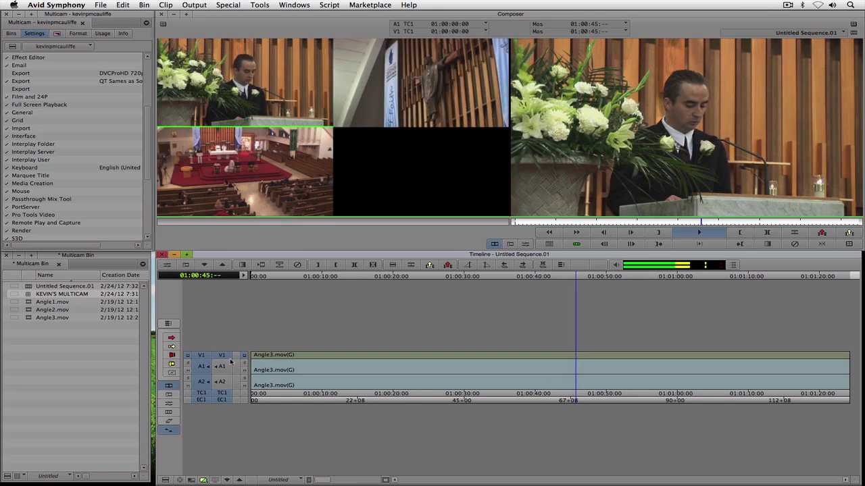
key("F11")
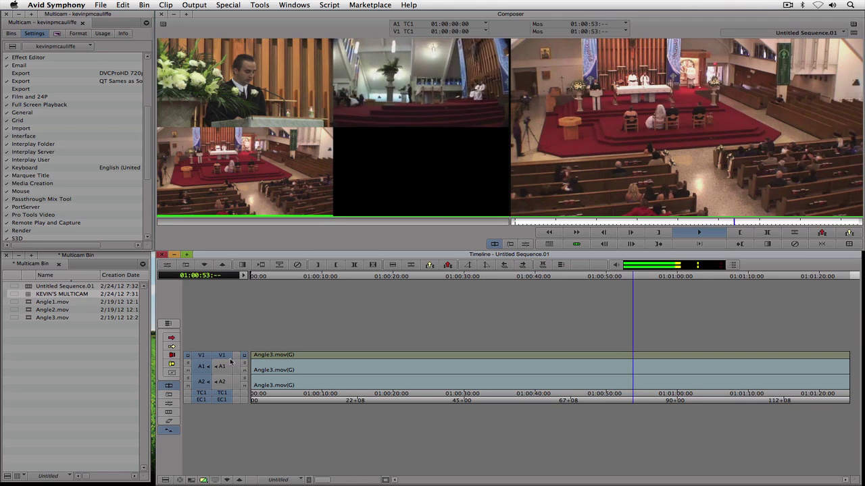
key("F9")
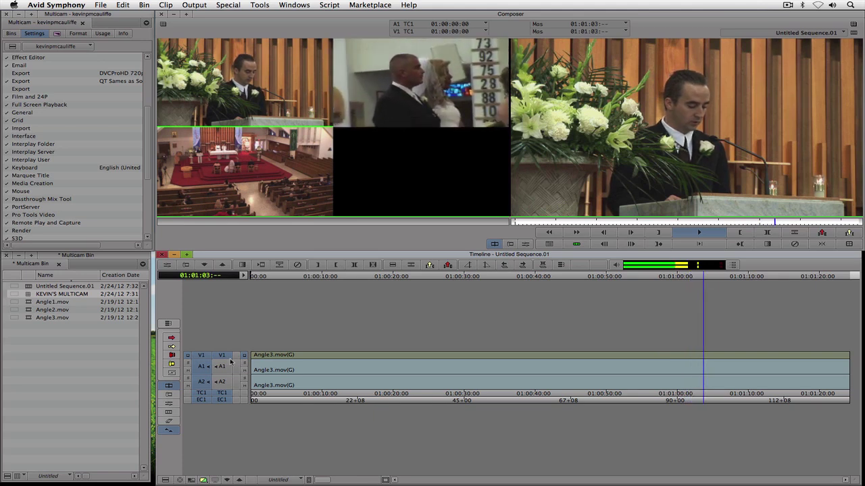
key("F10")
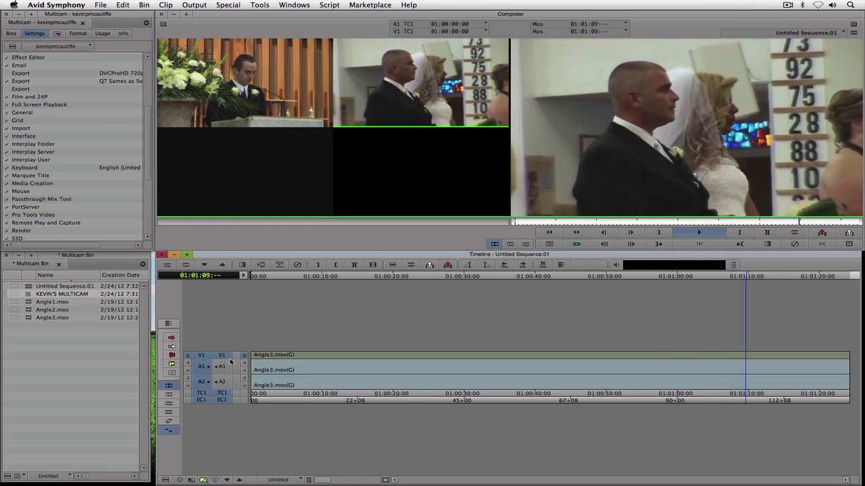
key("F9")
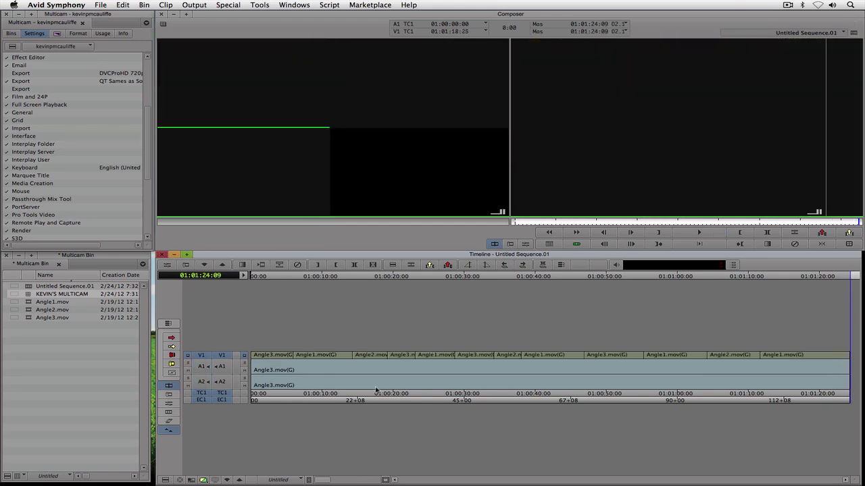
left_click_drag(762, 390, 862, 390)
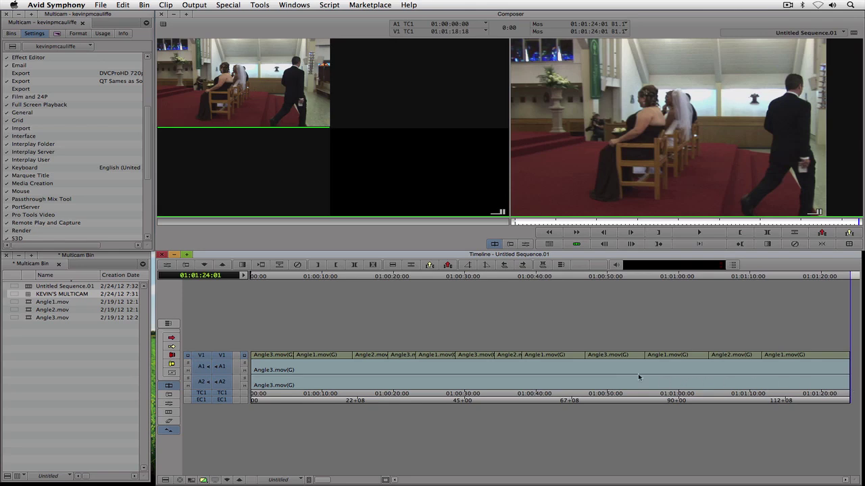
left_click_drag(622, 377, 718, 377)
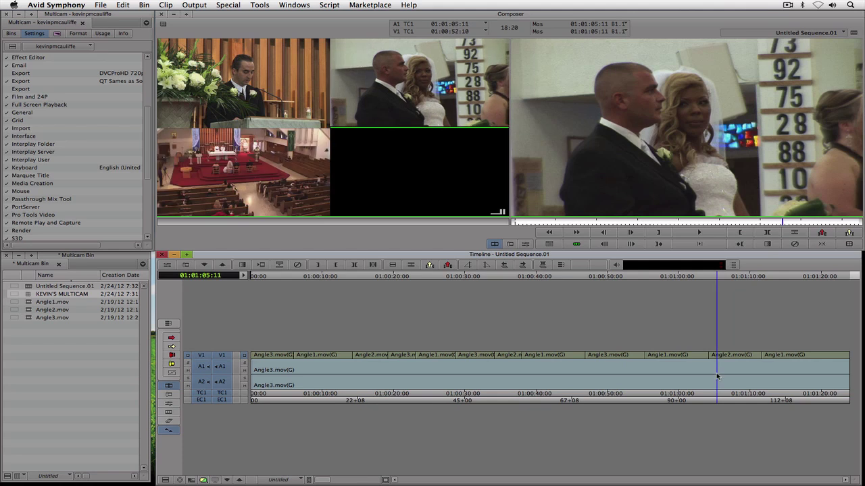
Step: Add an audio edit near the end and switch the audio after it to Angle1.mov
left_click(412, 265)
left_click(723, 383)
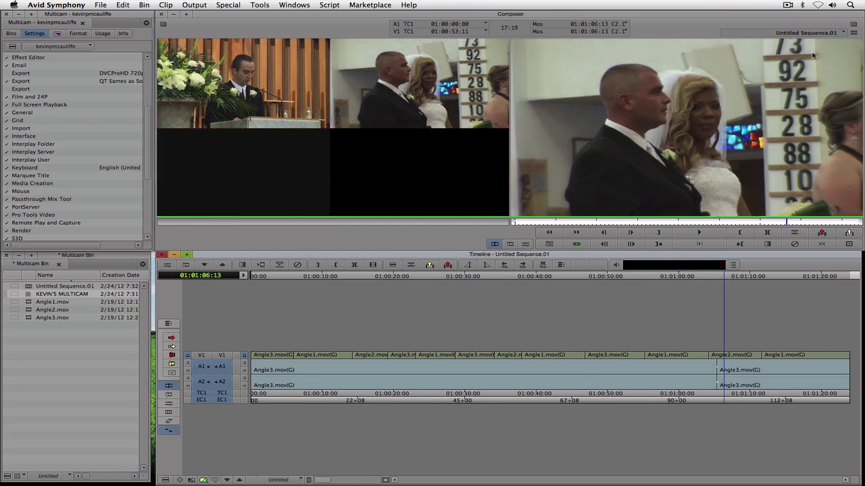
left_click(853, 28)
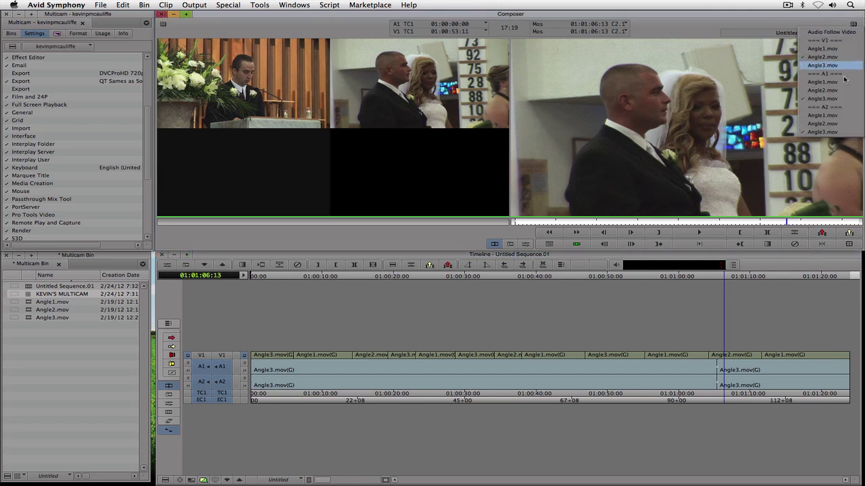
left_click(841, 82)
left_click(853, 29)
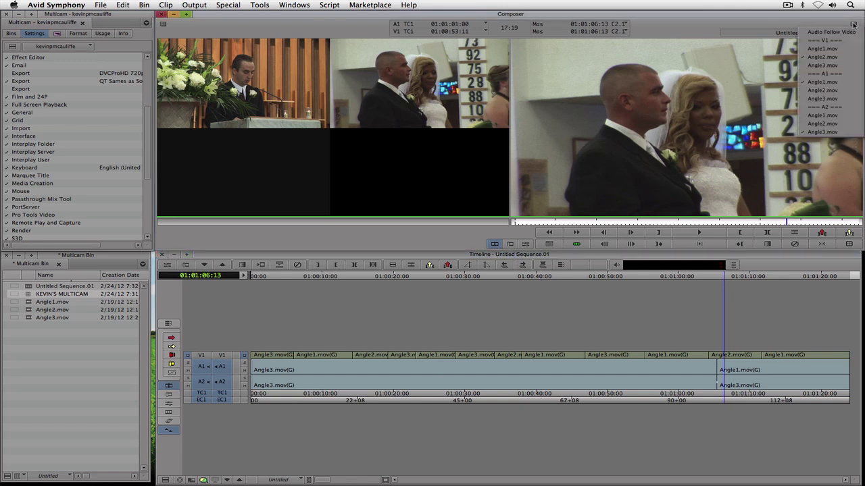
left_click(838, 116)
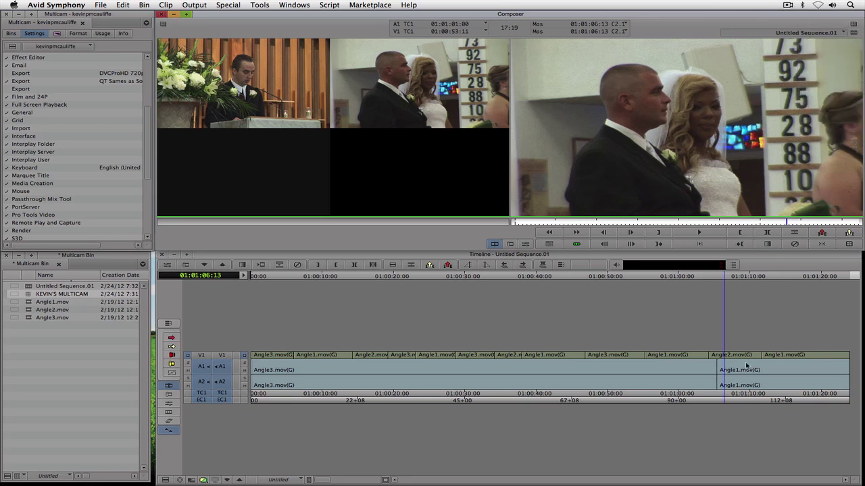
Step: Play from about 01:00:58 to hear the switch to Angle1 audio
left_click(680, 380)
left_click_drag(679, 380, 672, 378)
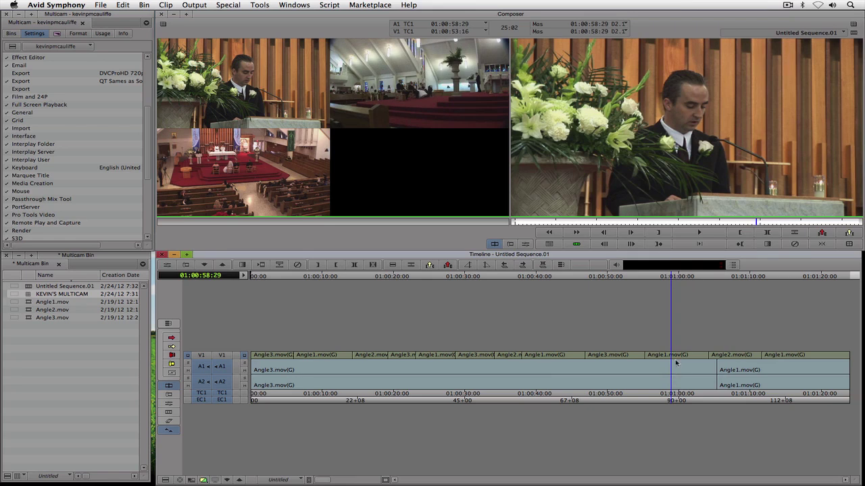
key("space")
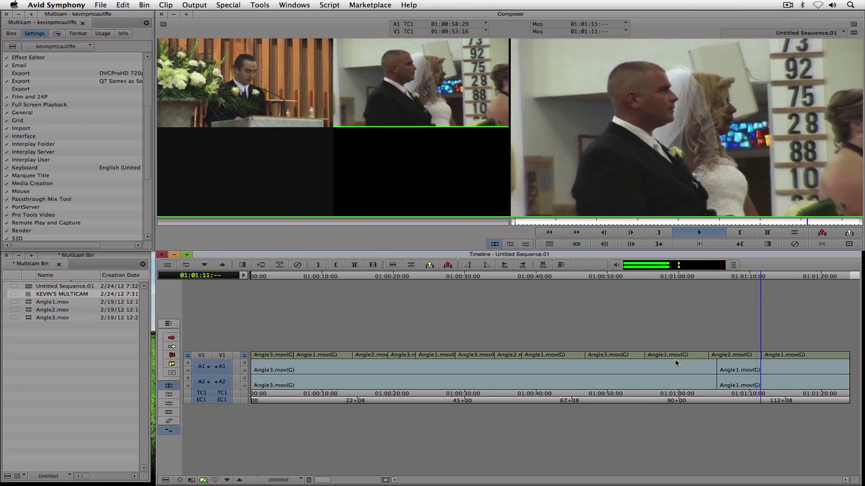
key("space")
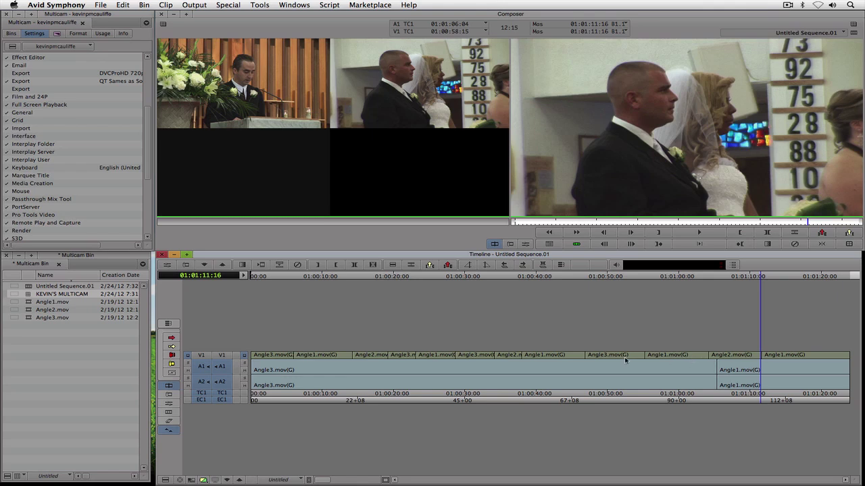
Step: Switch the audio to Angle1 from about 01:00:10 and add a 12-frame dissolve at that cut
left_click_drag(378, 376, 323, 375)
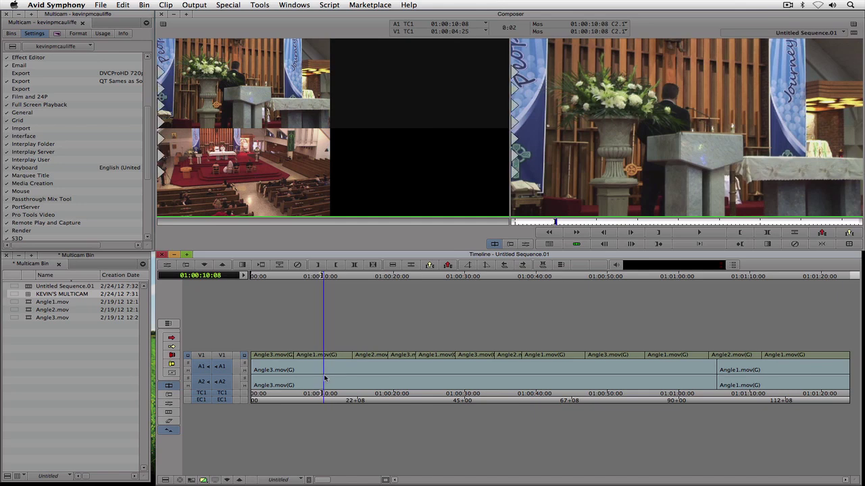
left_click(822, 245)
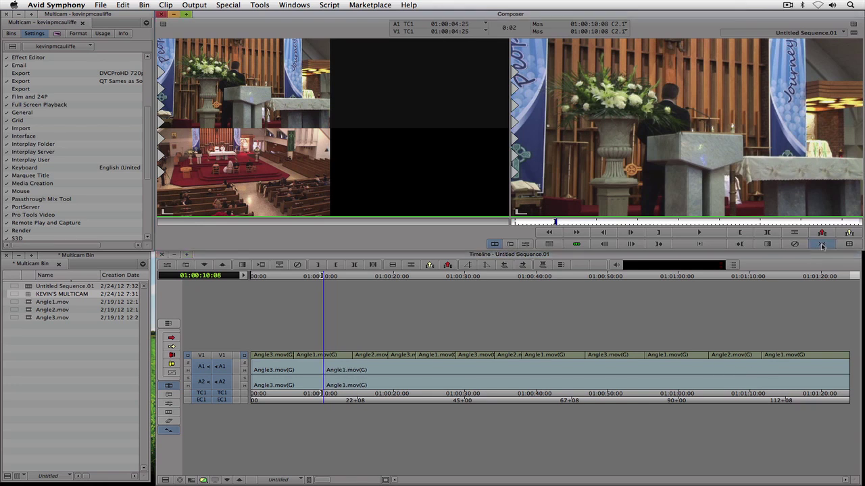
key("backslash")
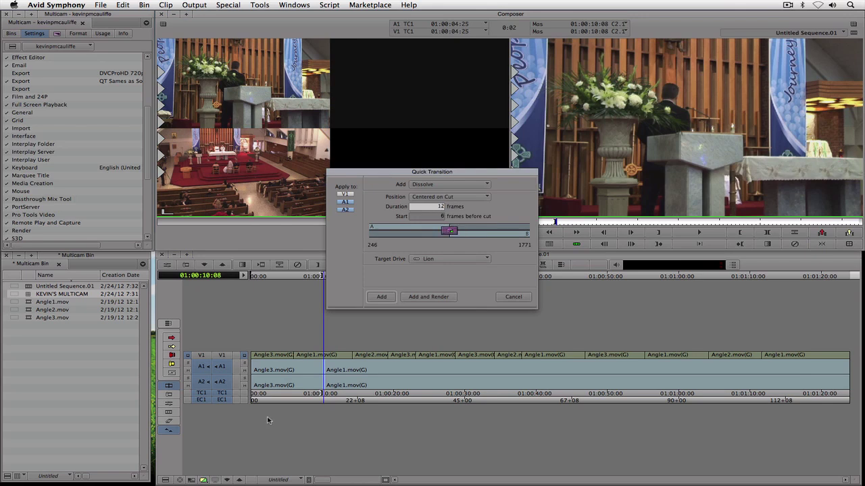
left_click(381, 298)
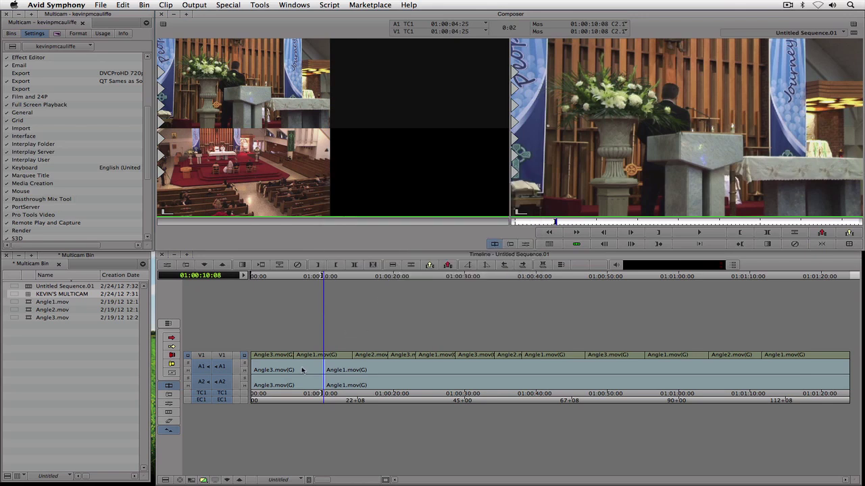
Step: Play back the audio dissolve, then show the multicam source full-frame
key("space")
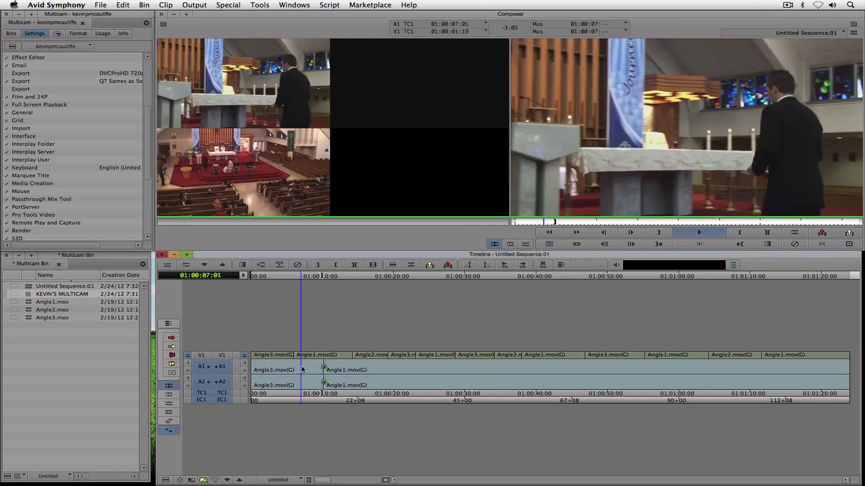
key("space")
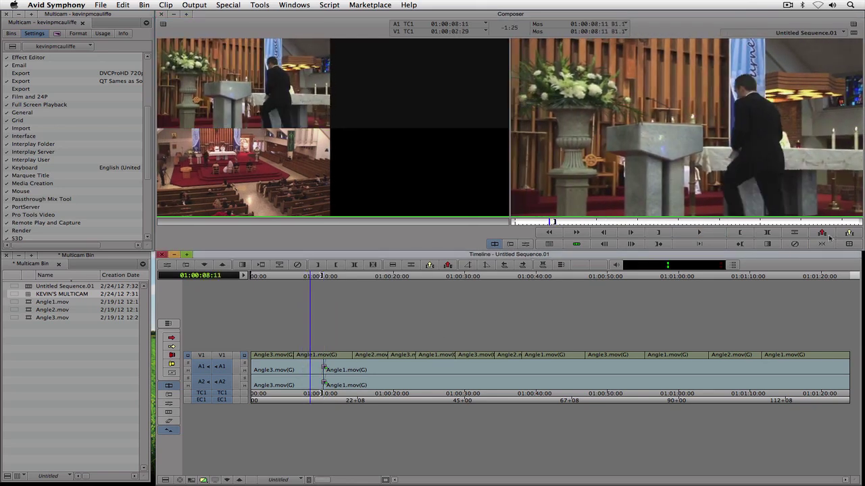
left_click(850, 244)
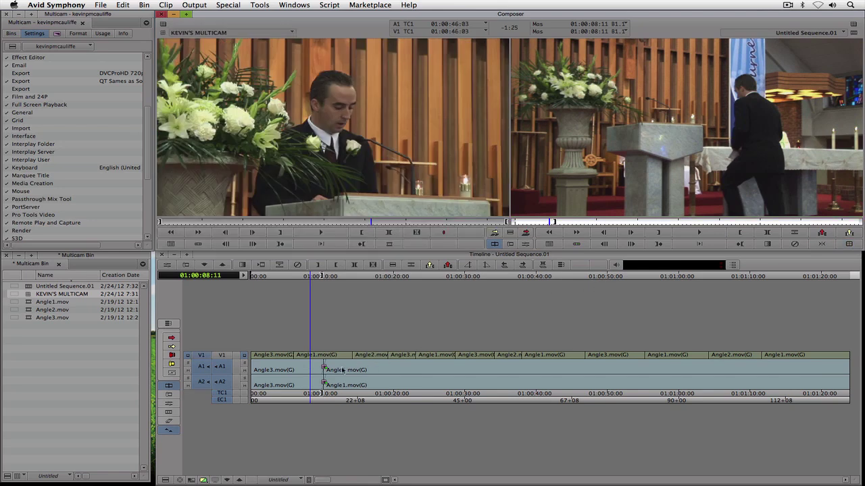
Step: Play the opening from 01:00:07, then scrub forward to the video cut near 01:00:37
left_click(306, 370)
key("space")
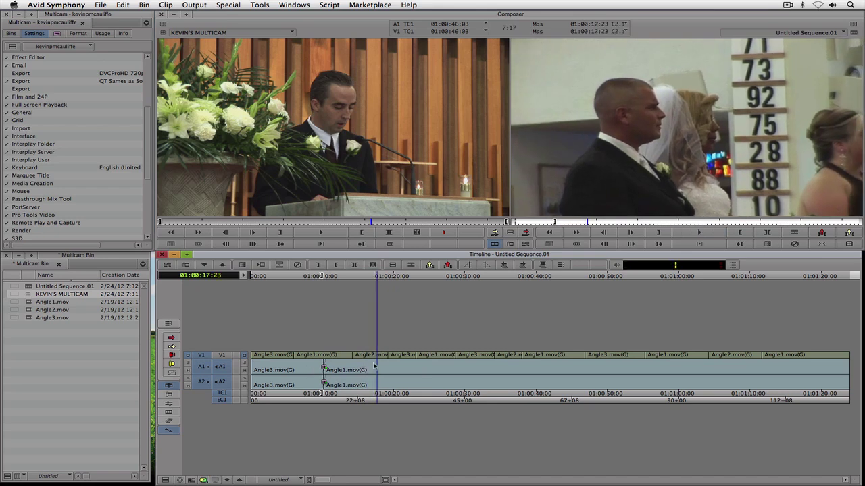
left_click_drag(376, 366, 460, 368)
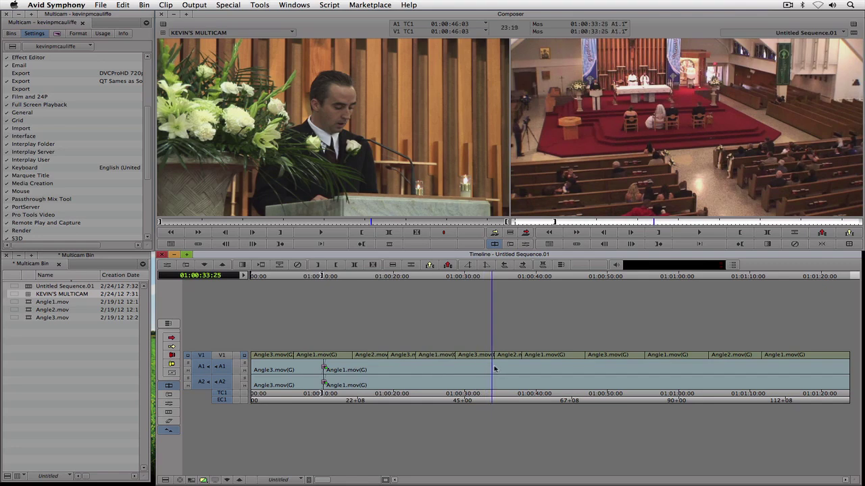
left_click_drag(496, 369, 518, 369)
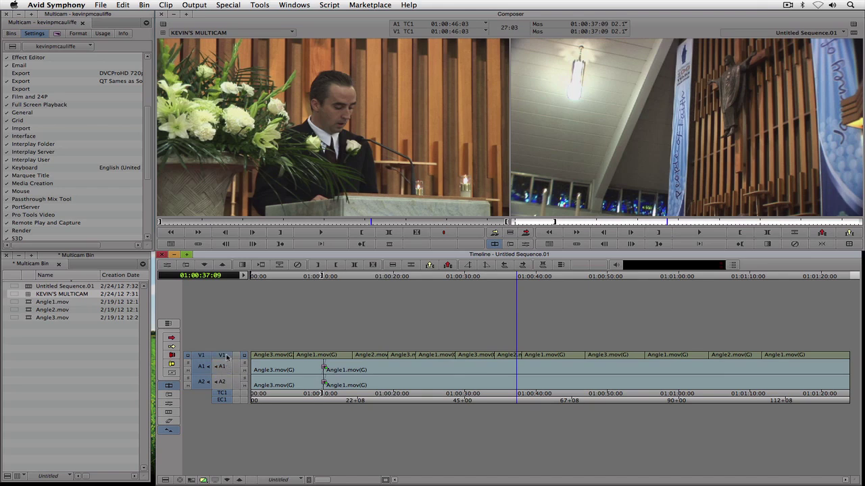
Step: Add a centered 24-frame dissolve on V1 at the 01:00:37 cut and play it back
key("backslash")
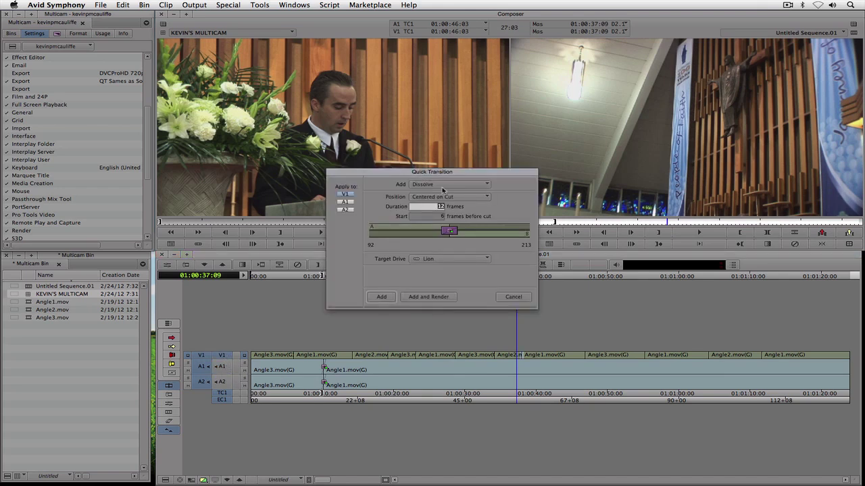
left_click(381, 297)
left_click(503, 360)
key("space")
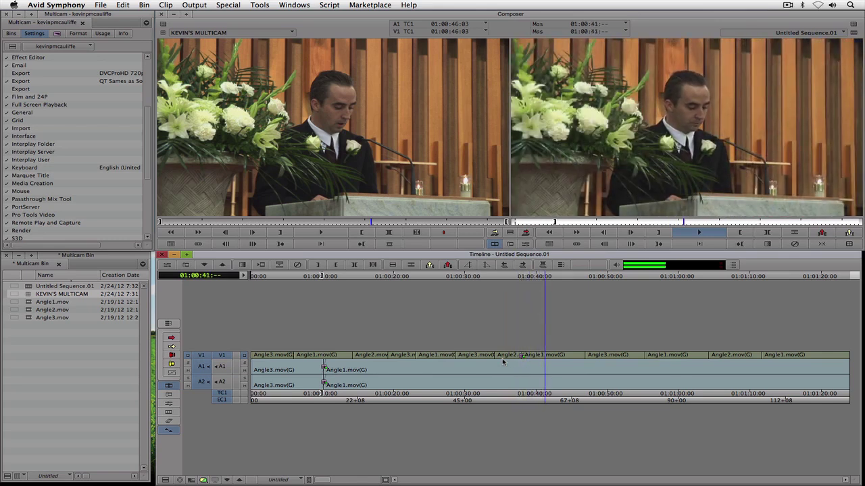
key("space")
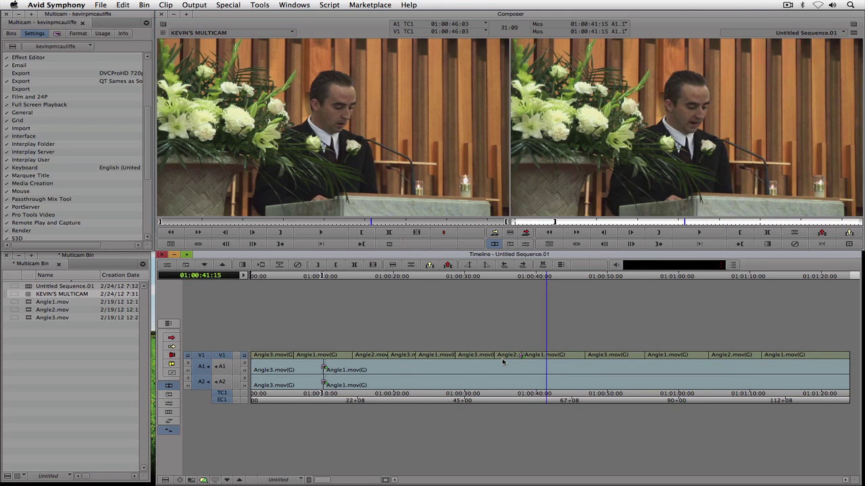